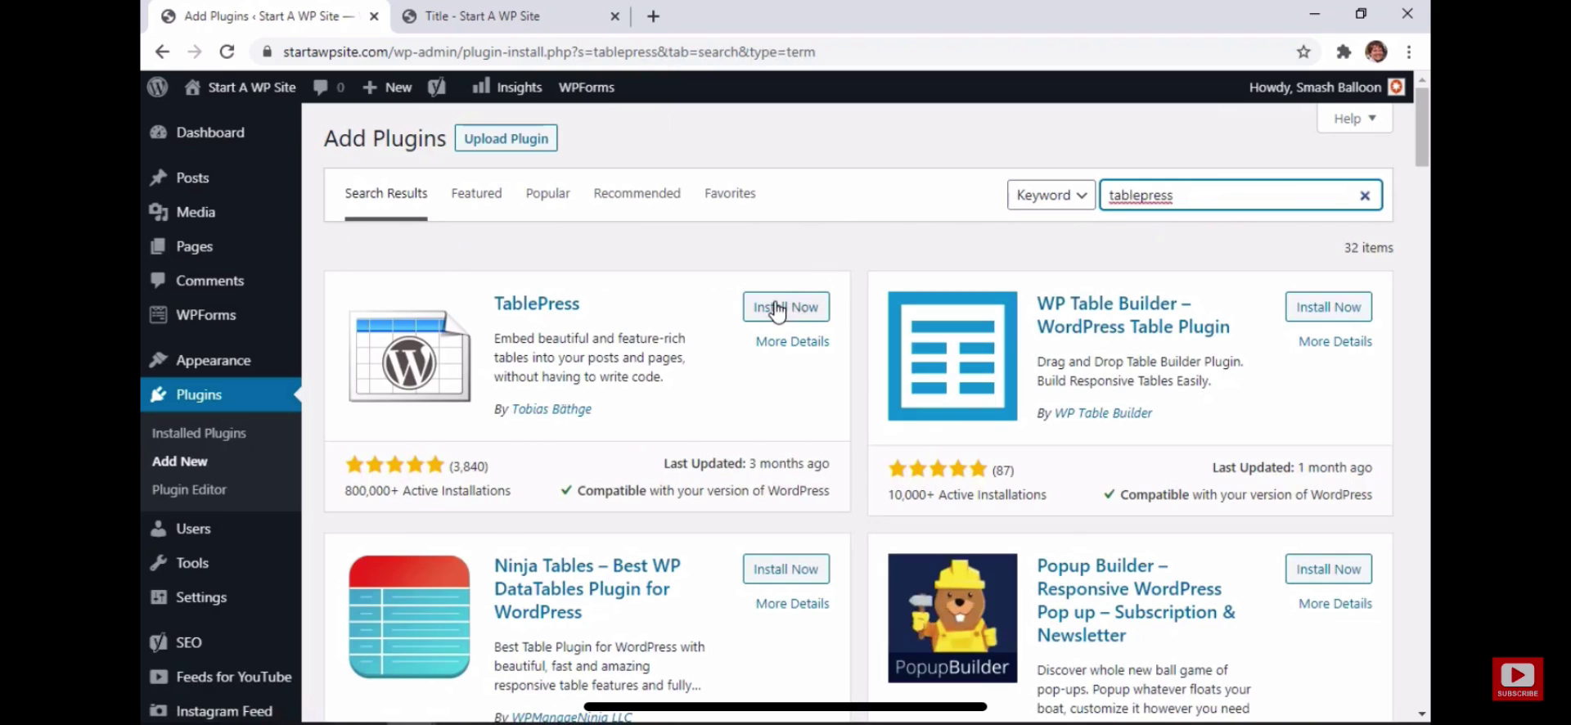
Step: Install and activate the TablePress plugin, then locate it among the installed plugins
left_click(781, 308)
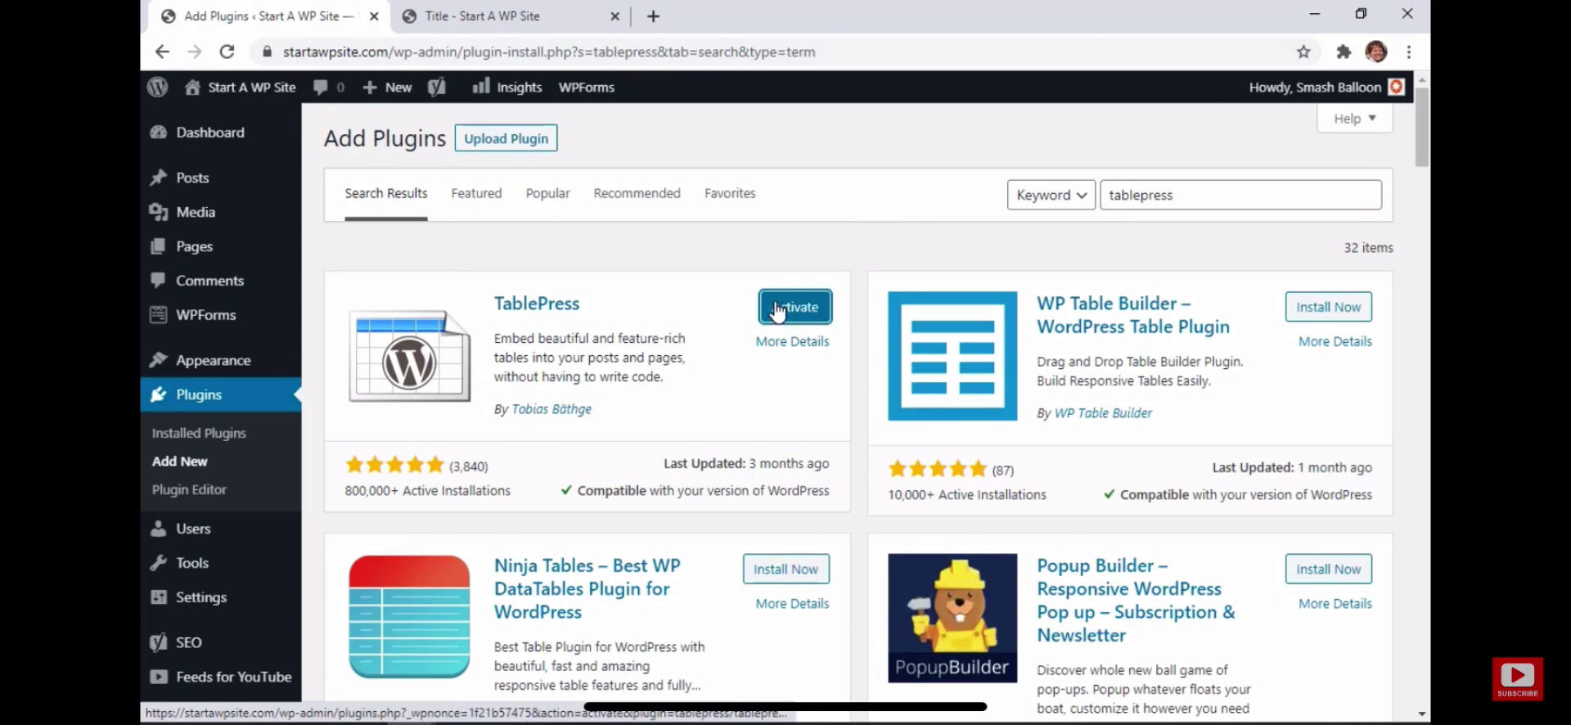
left_click(803, 309)
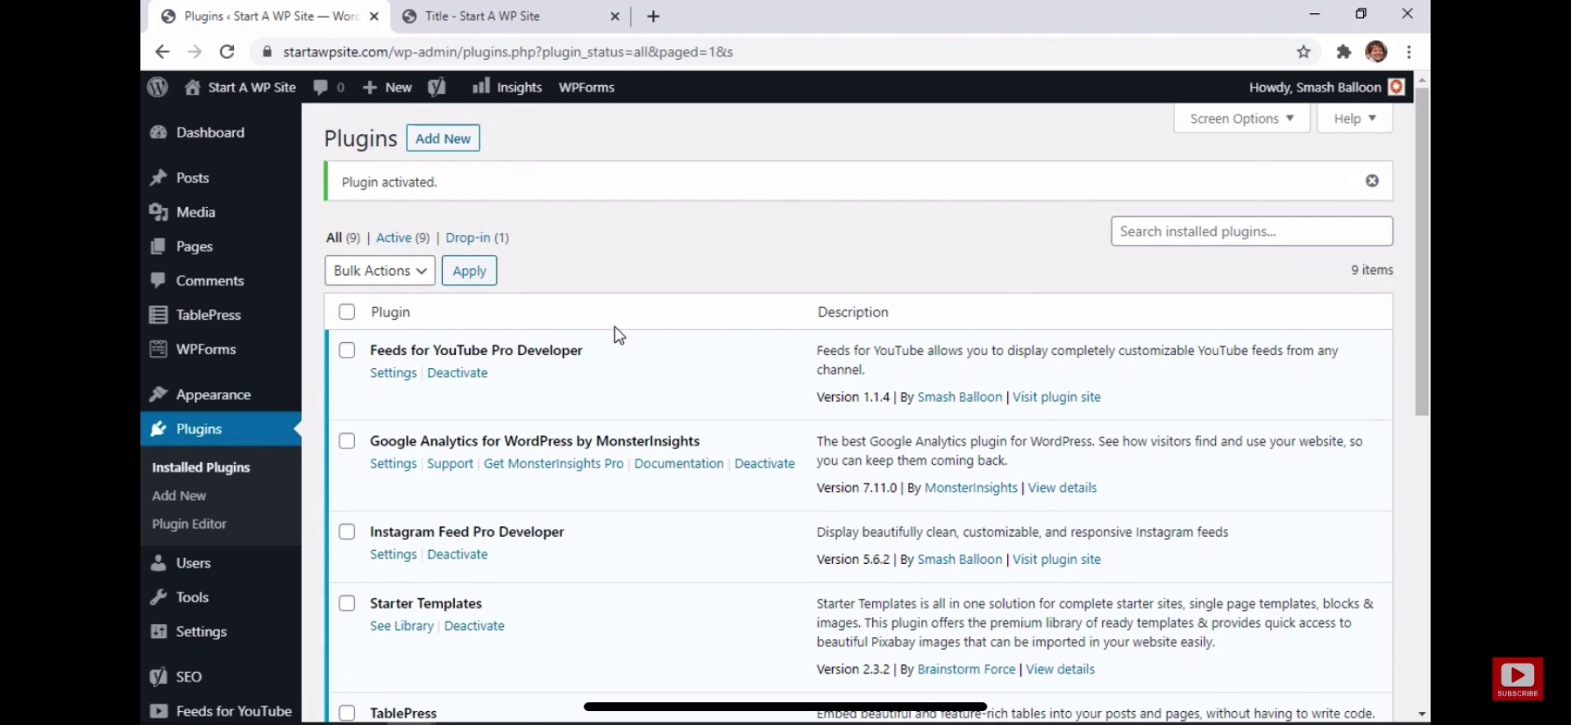
scroll(619, 334, "down", 5)
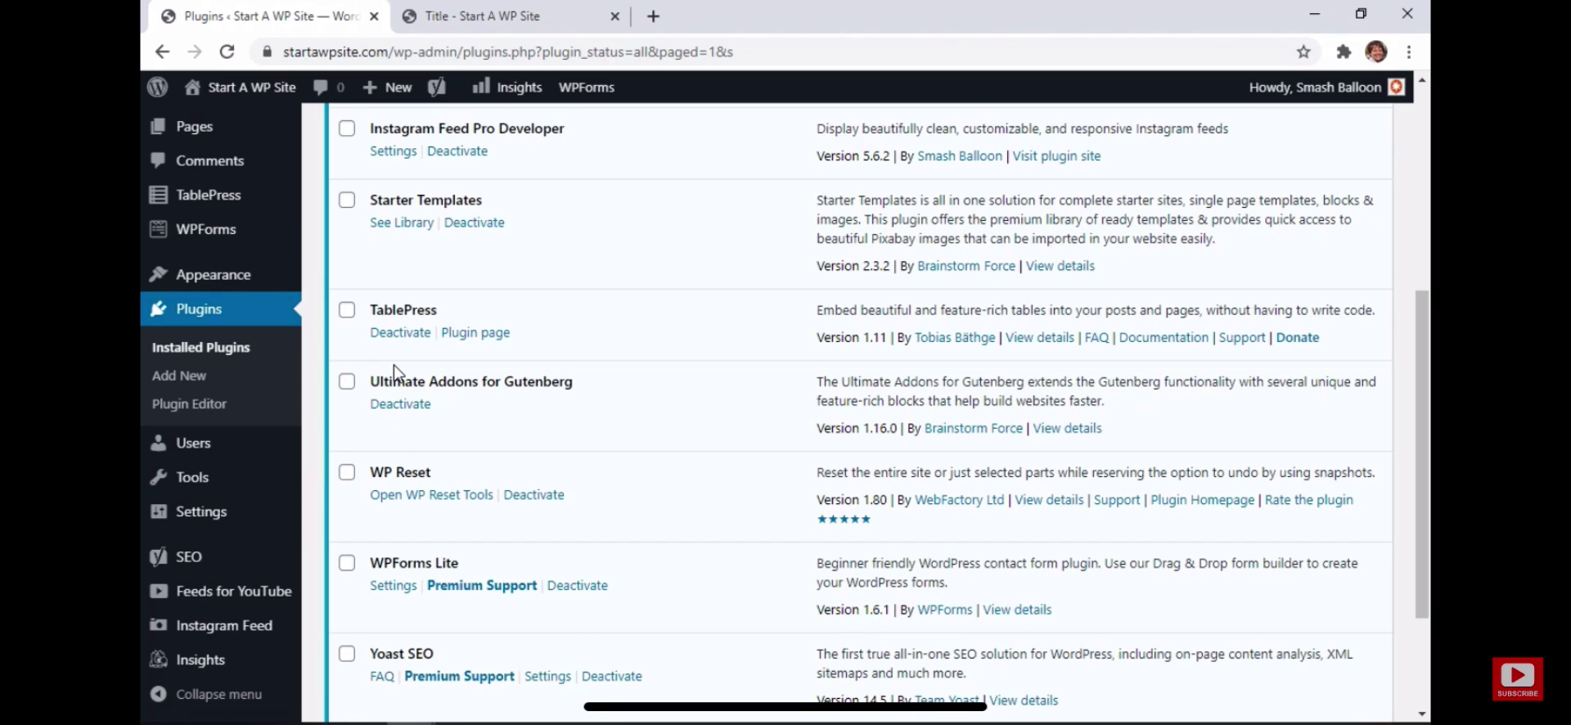
mouse_move(209, 201)
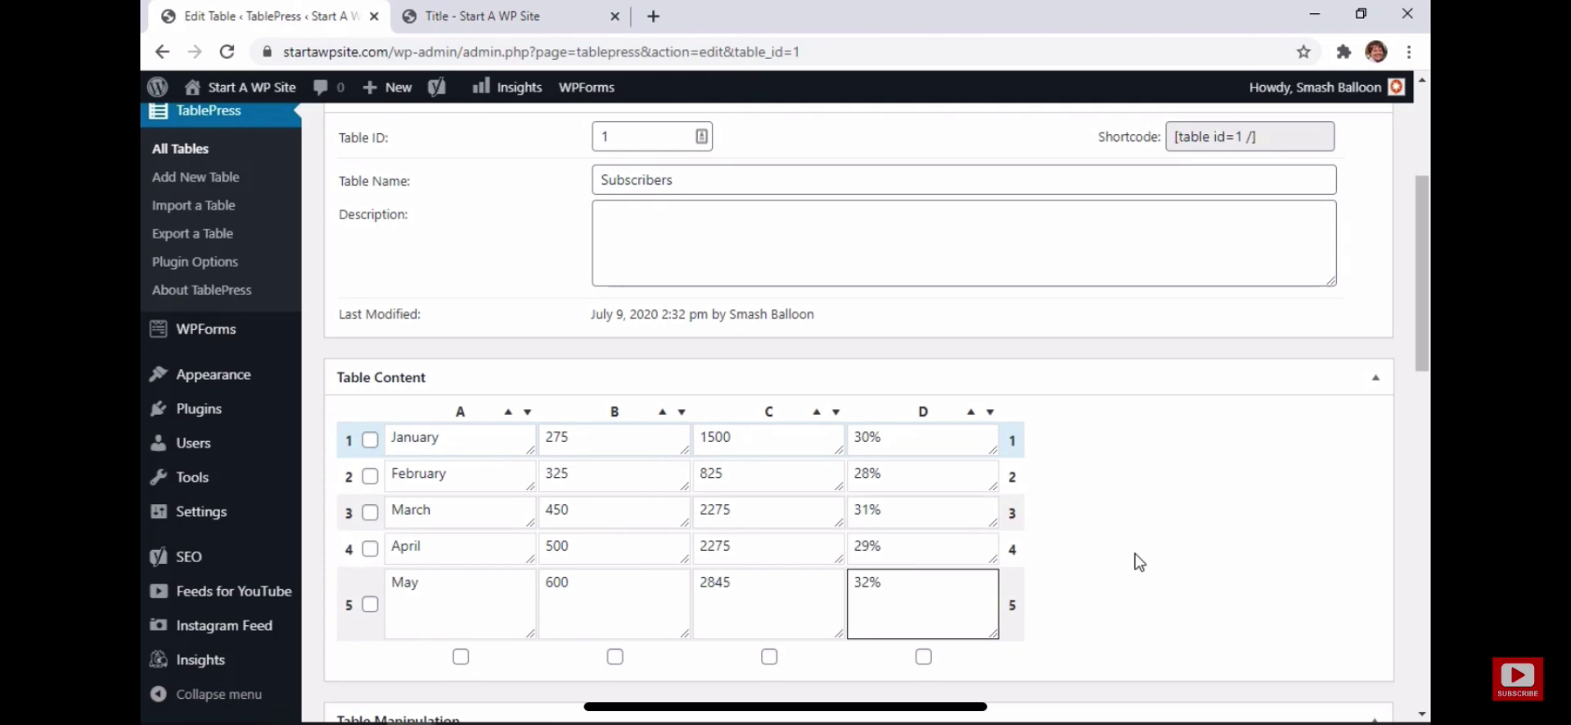
Step: Duplicate the May row in the content of the Subscribers table
scroll(1138, 562, "down", 4)
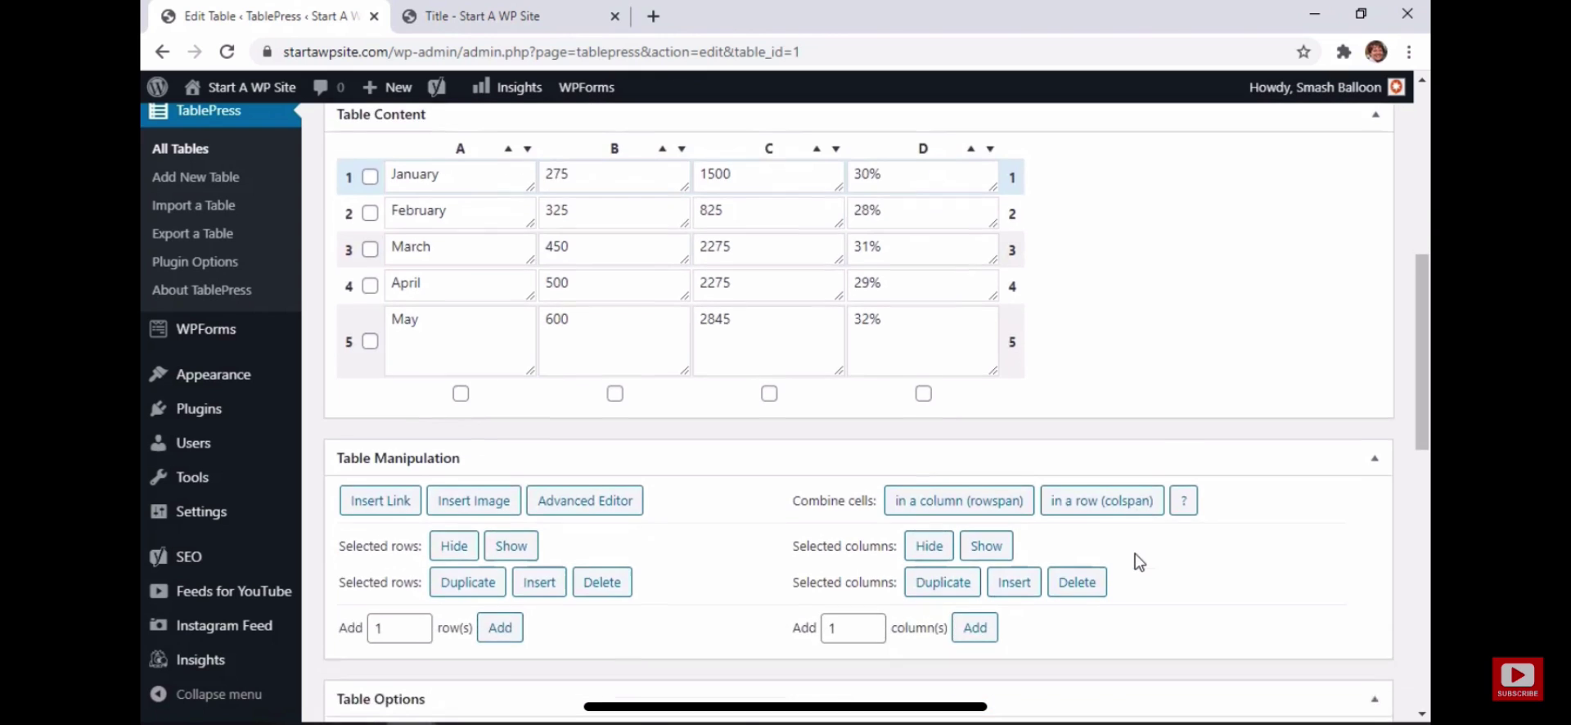
scroll(1136, 559, "down", 3)
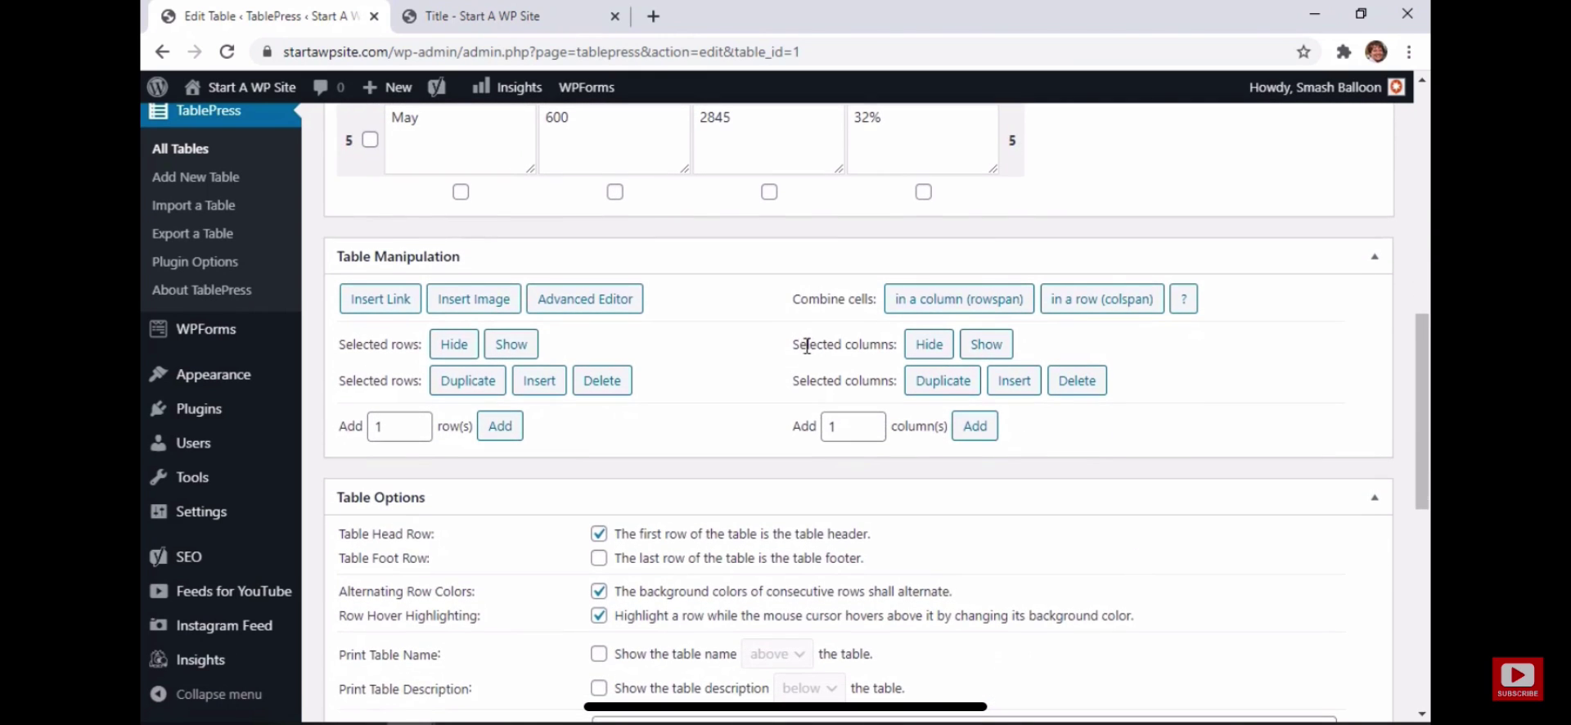
scroll(641, 357, "up", 1)
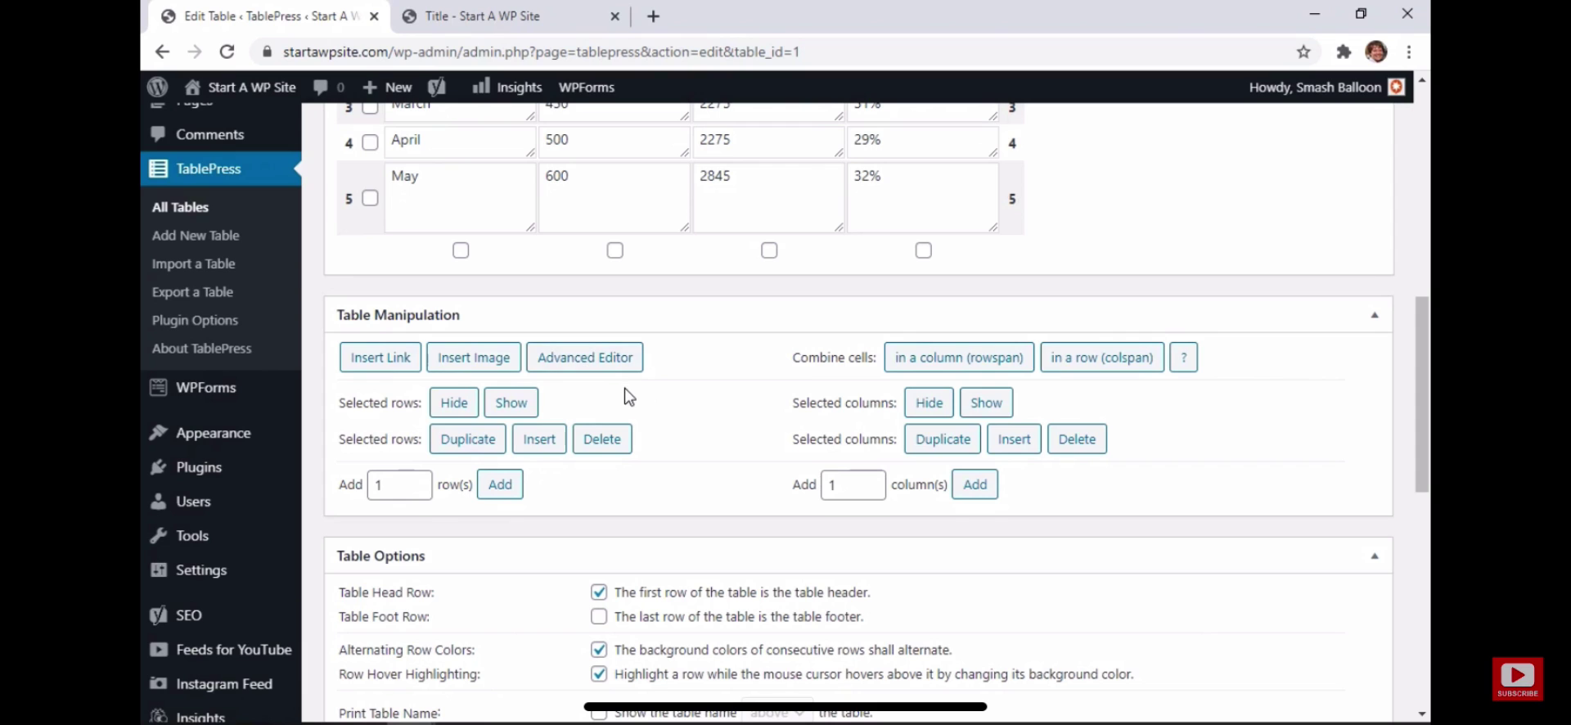
scroll(684, 449, "up", 1)
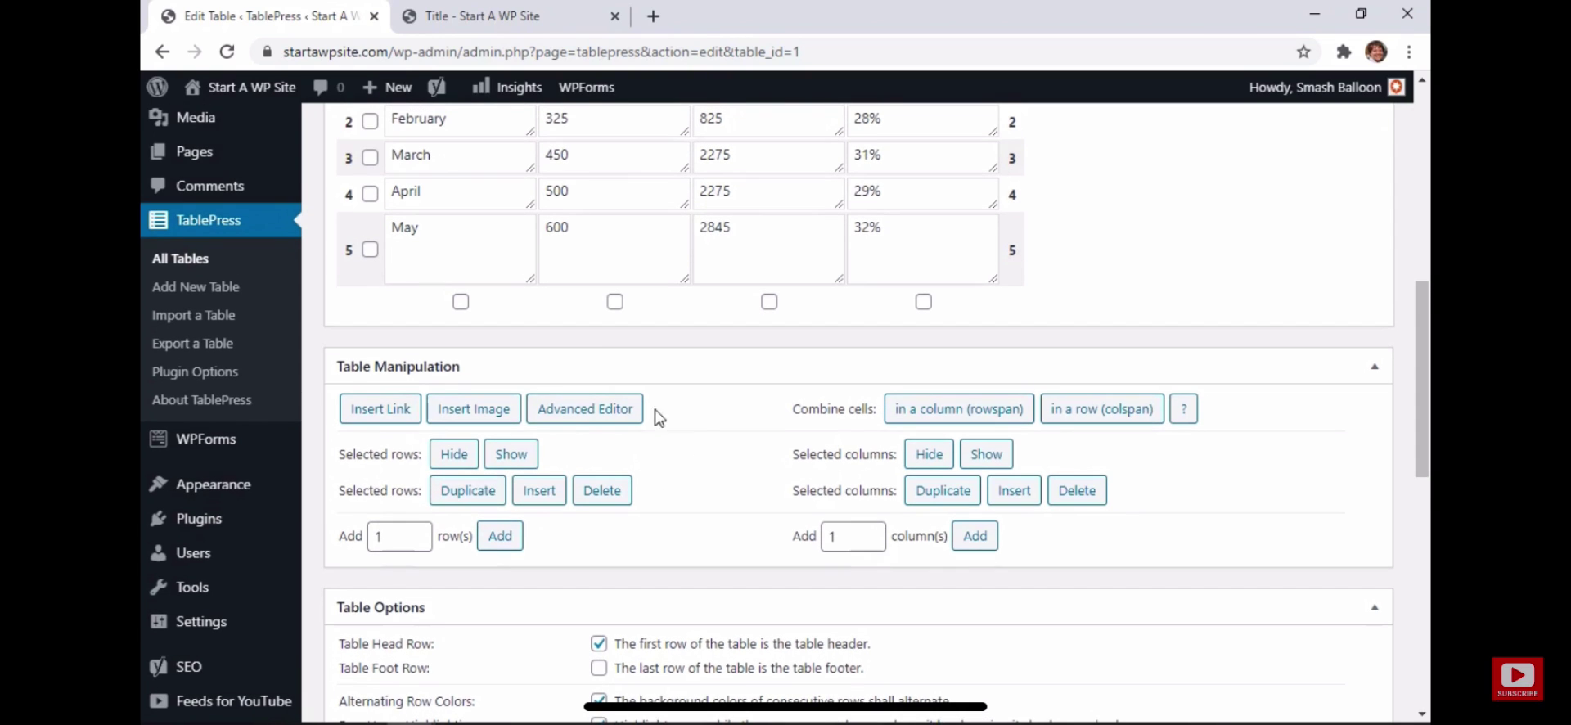
left_click(454, 254)
left_click(370, 250)
left_click(468, 491)
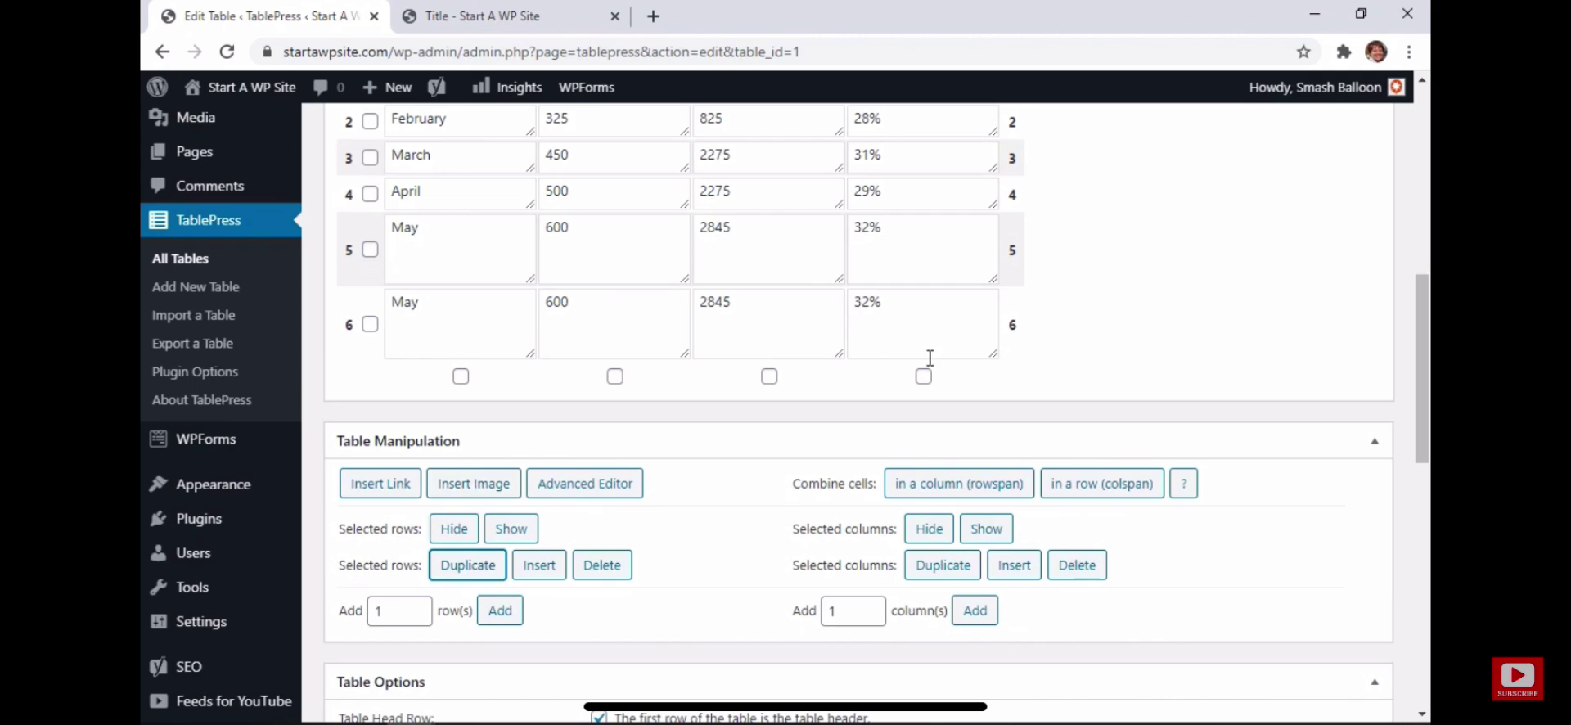
Step: Add one row and place it first in the table, with the headings Month, New Subscribers, Total Subscribers and Open Rate
scroll(710, 583, "down", 1)
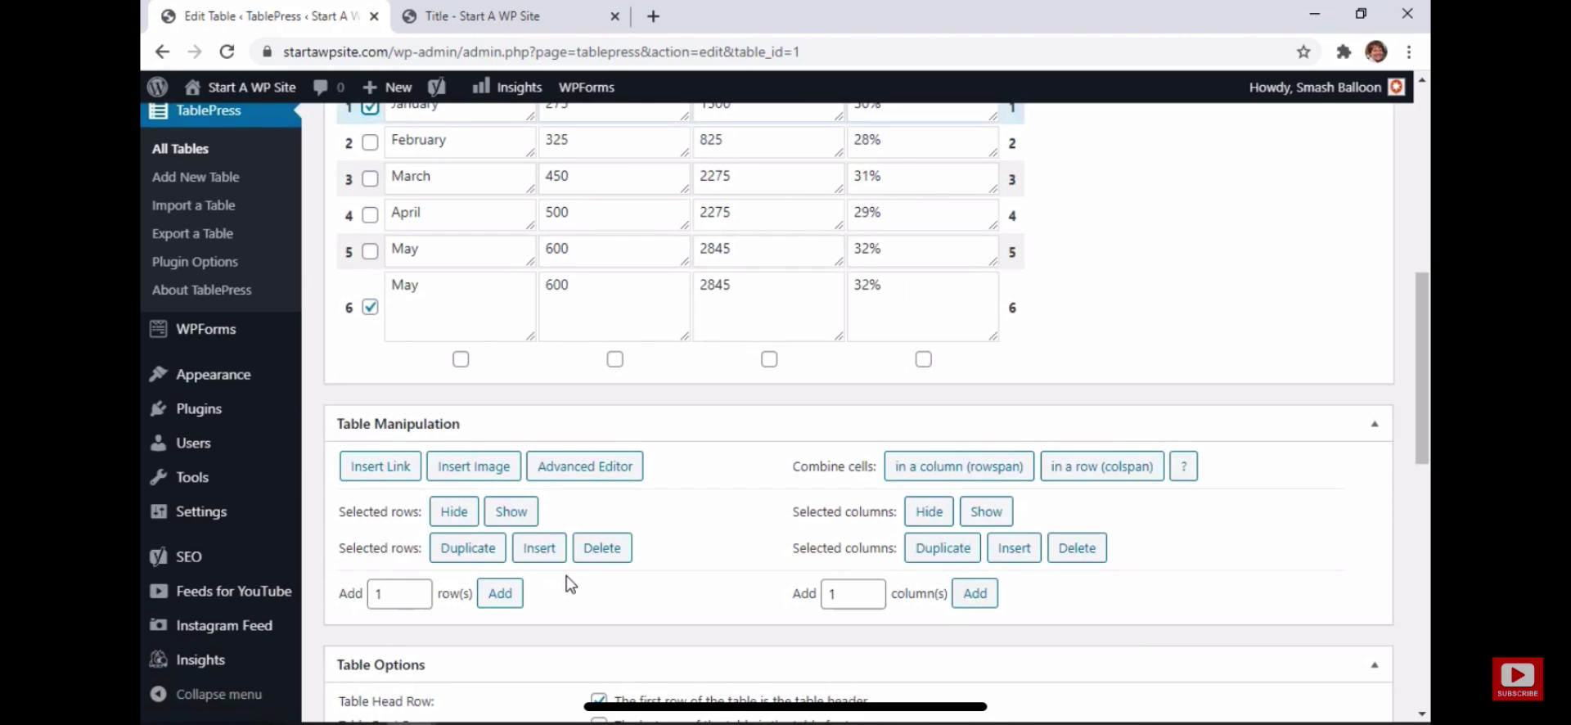
left_click(500, 594)
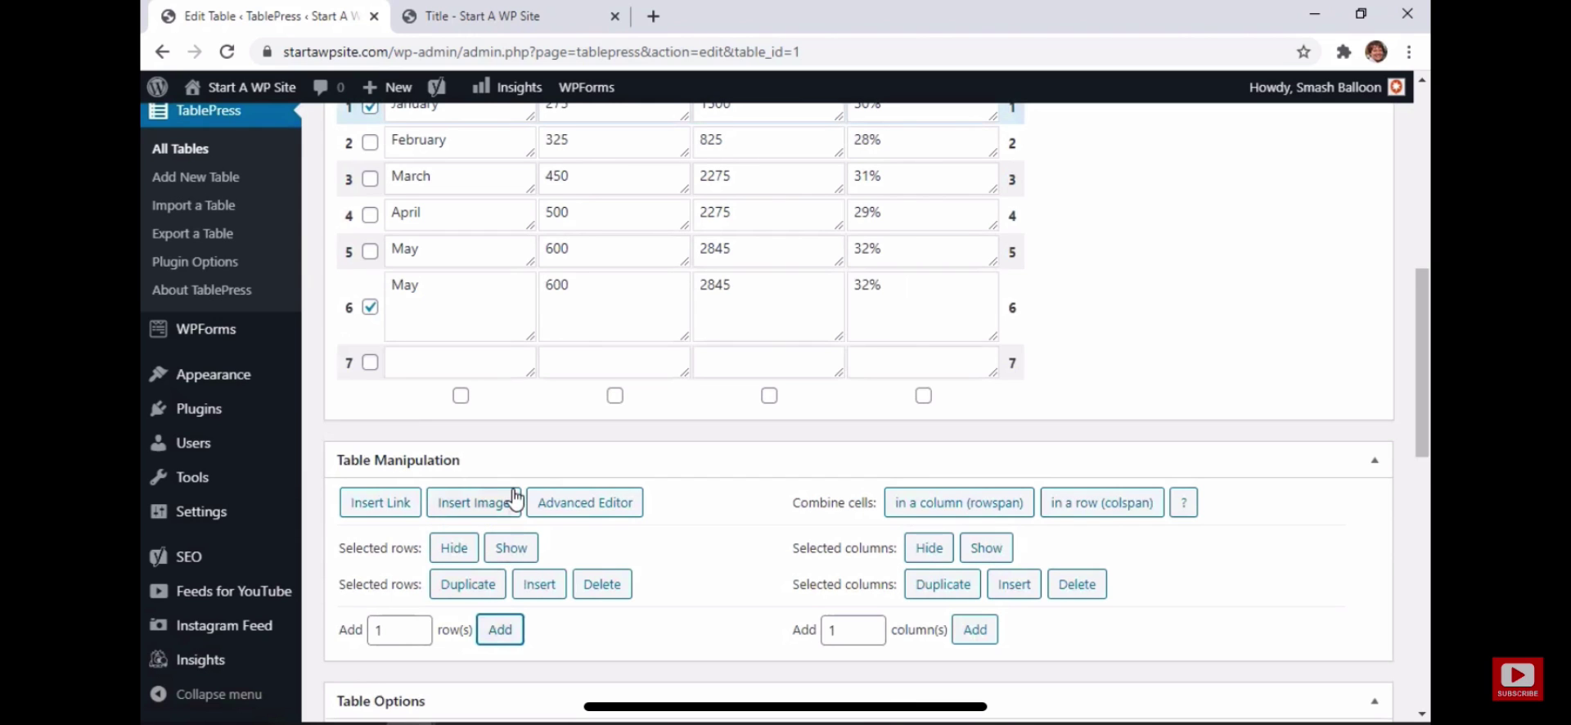
scroll(515, 498, "up", 2)
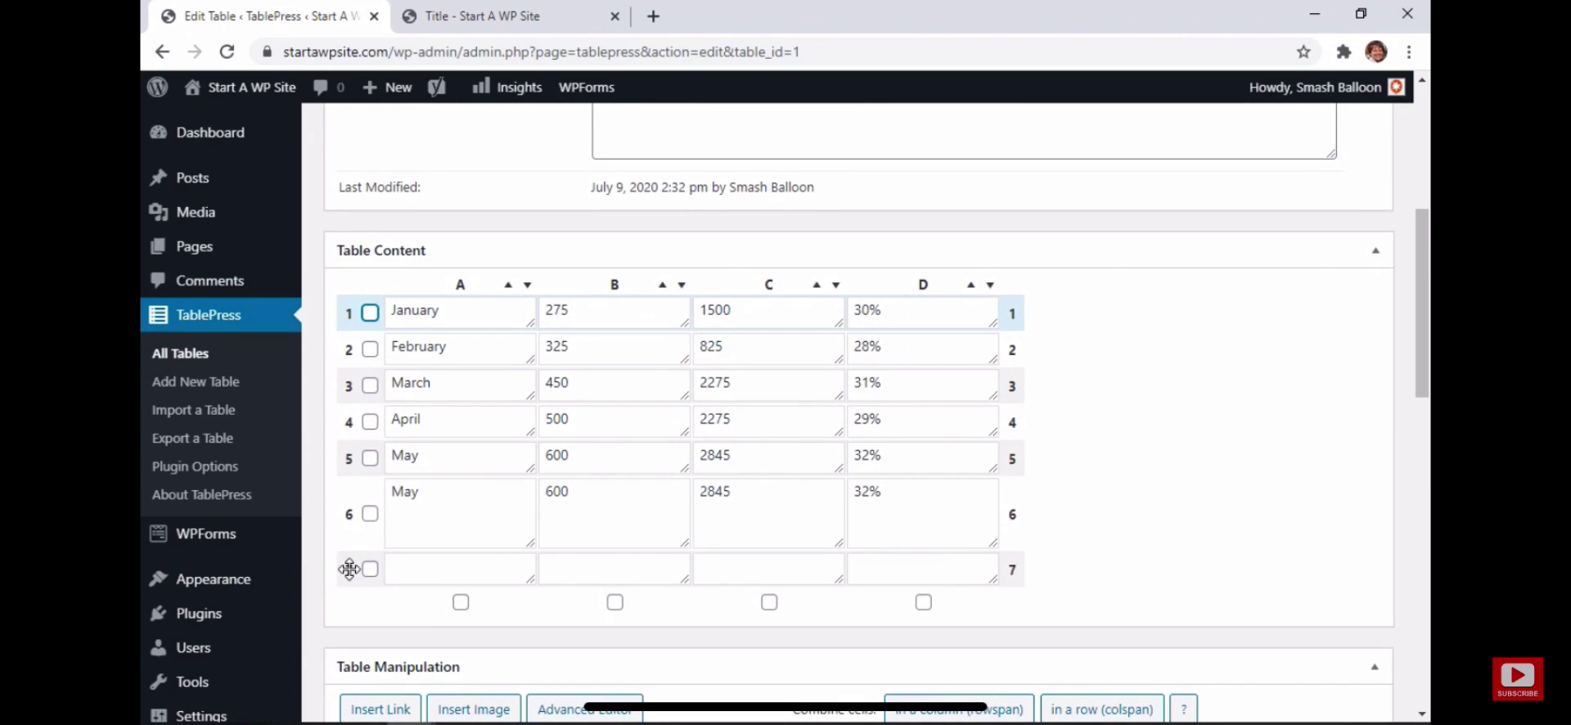
left_click_drag(349, 568, 343, 306)
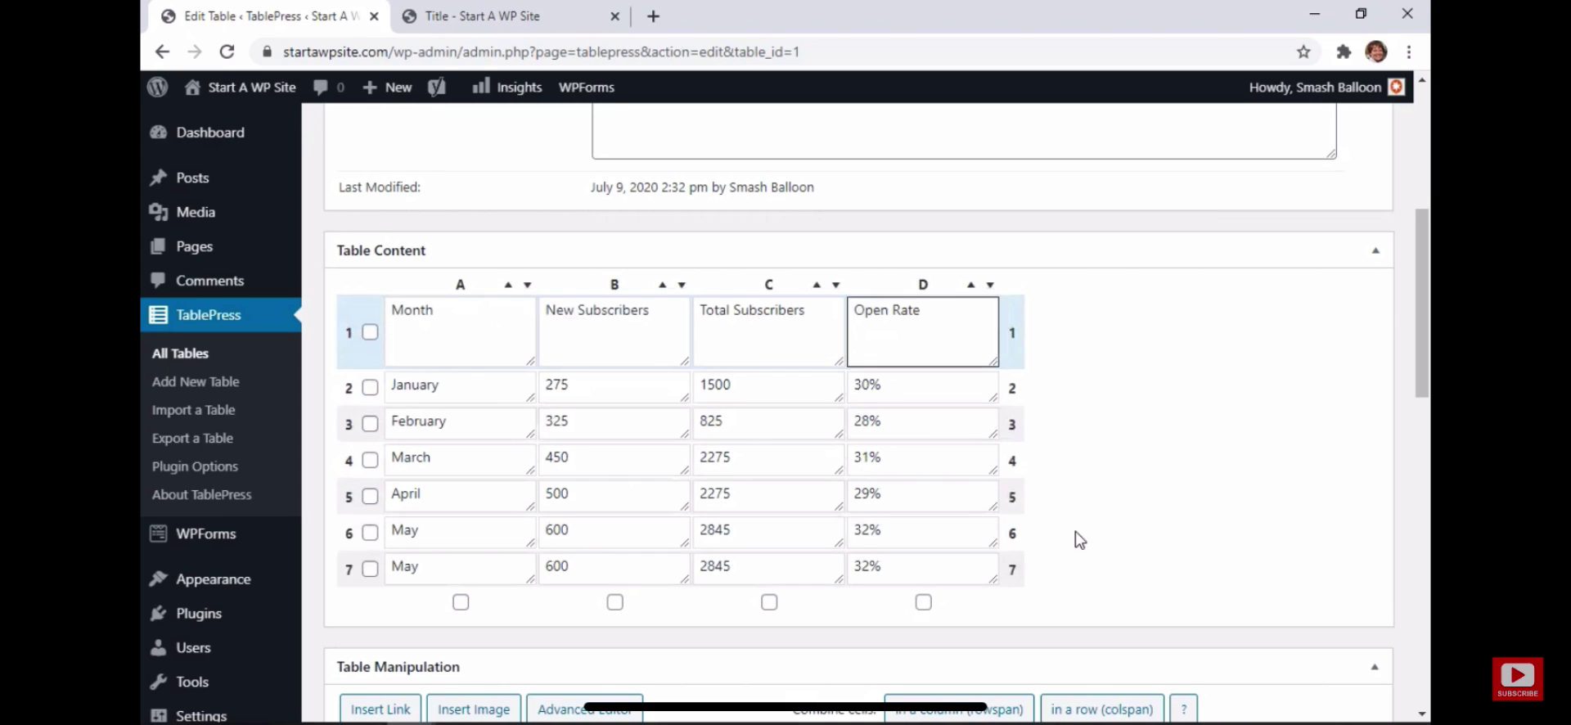
left_click(1097, 537)
Step: Review the table options and the DataTables library features, and check a preview of the table
scroll(1101, 538, "down", 2)
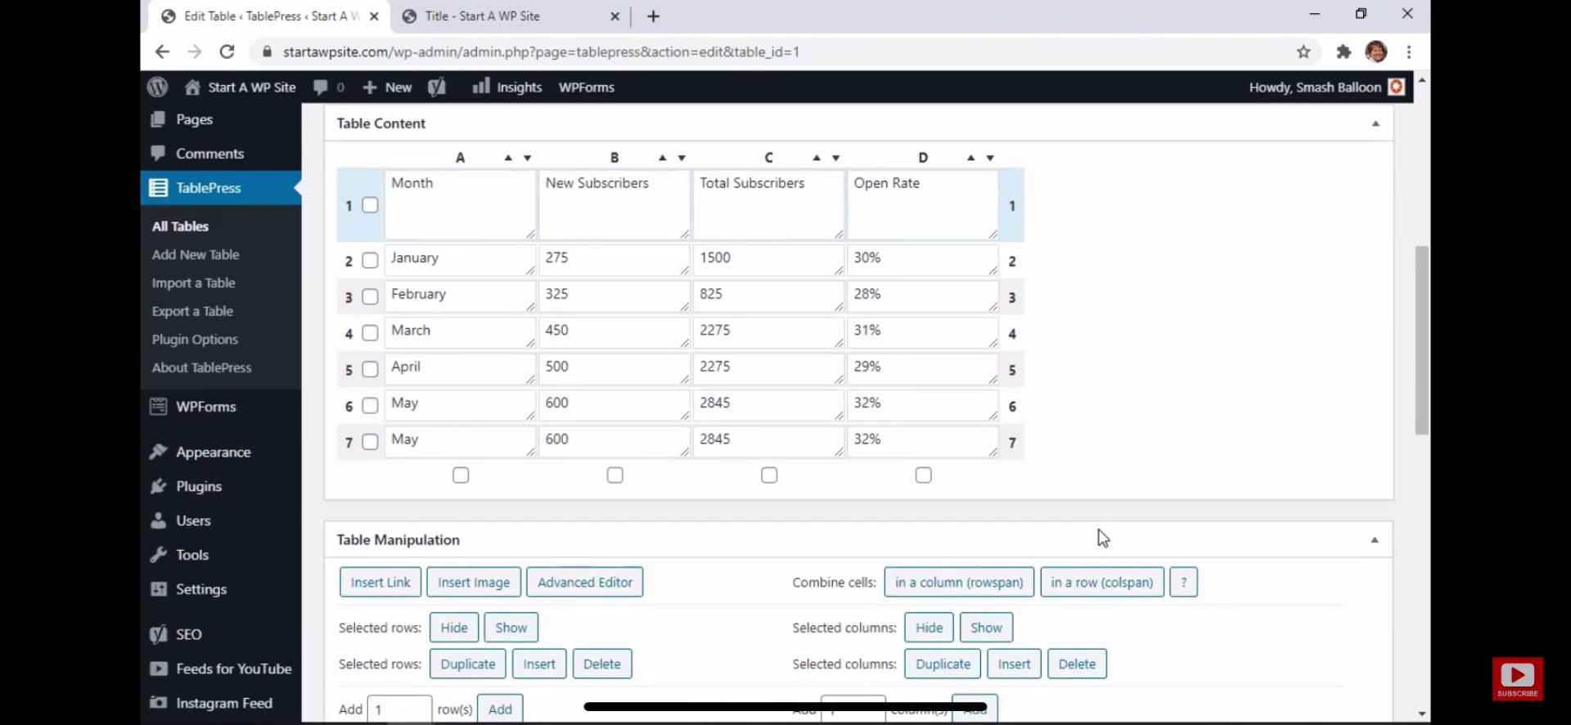
scroll(736, 594, "down", 5)
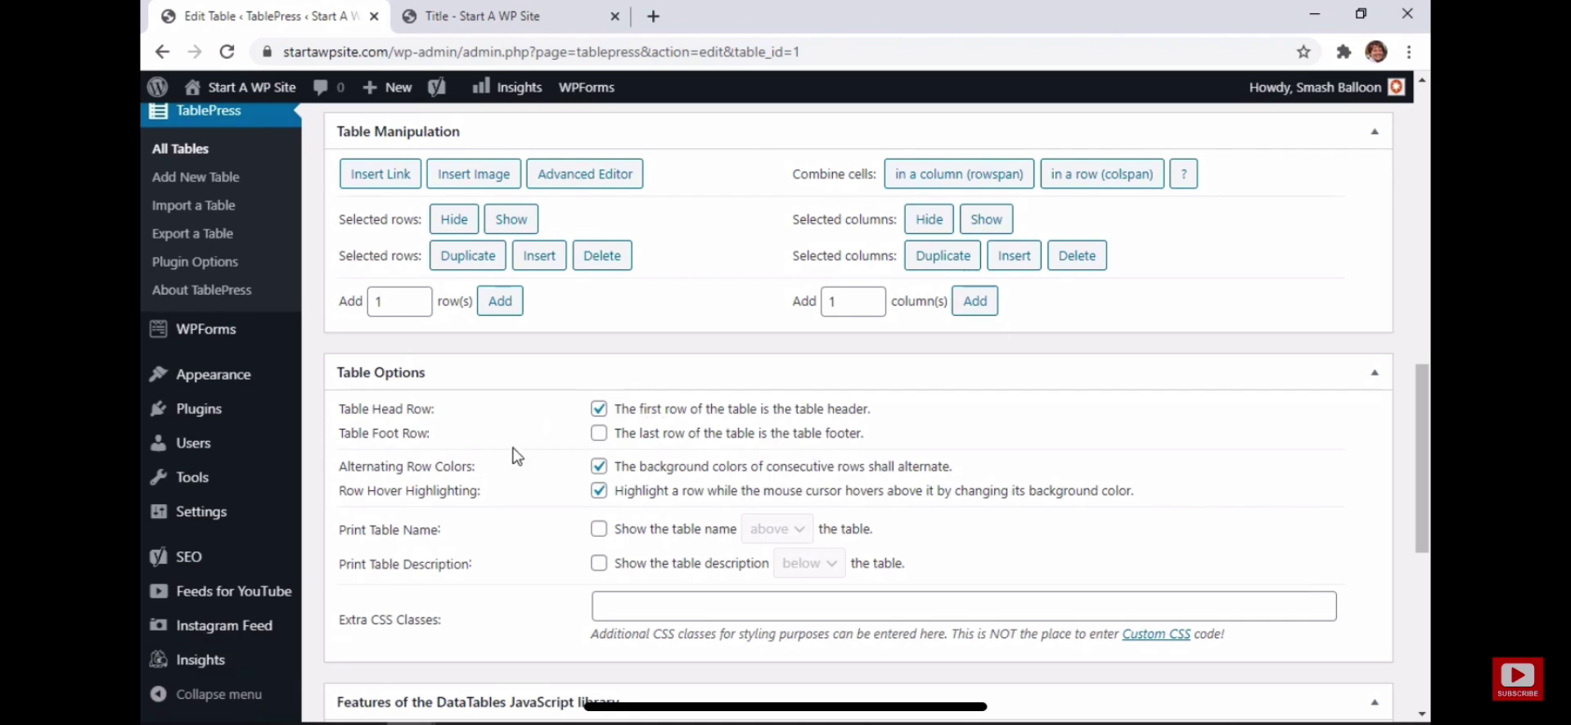
scroll(562, 503, "down", 1)
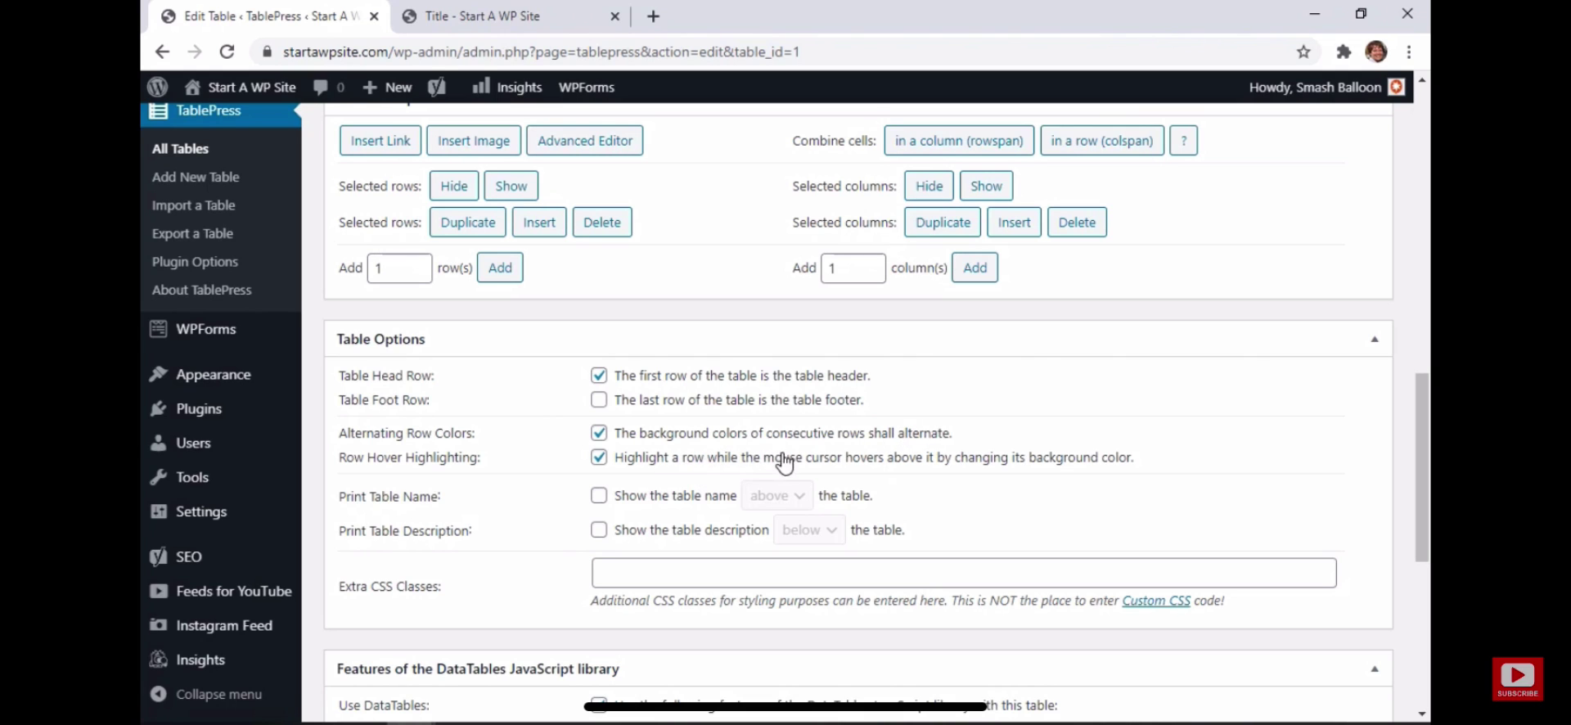
scroll(1035, 463, "down", 1)
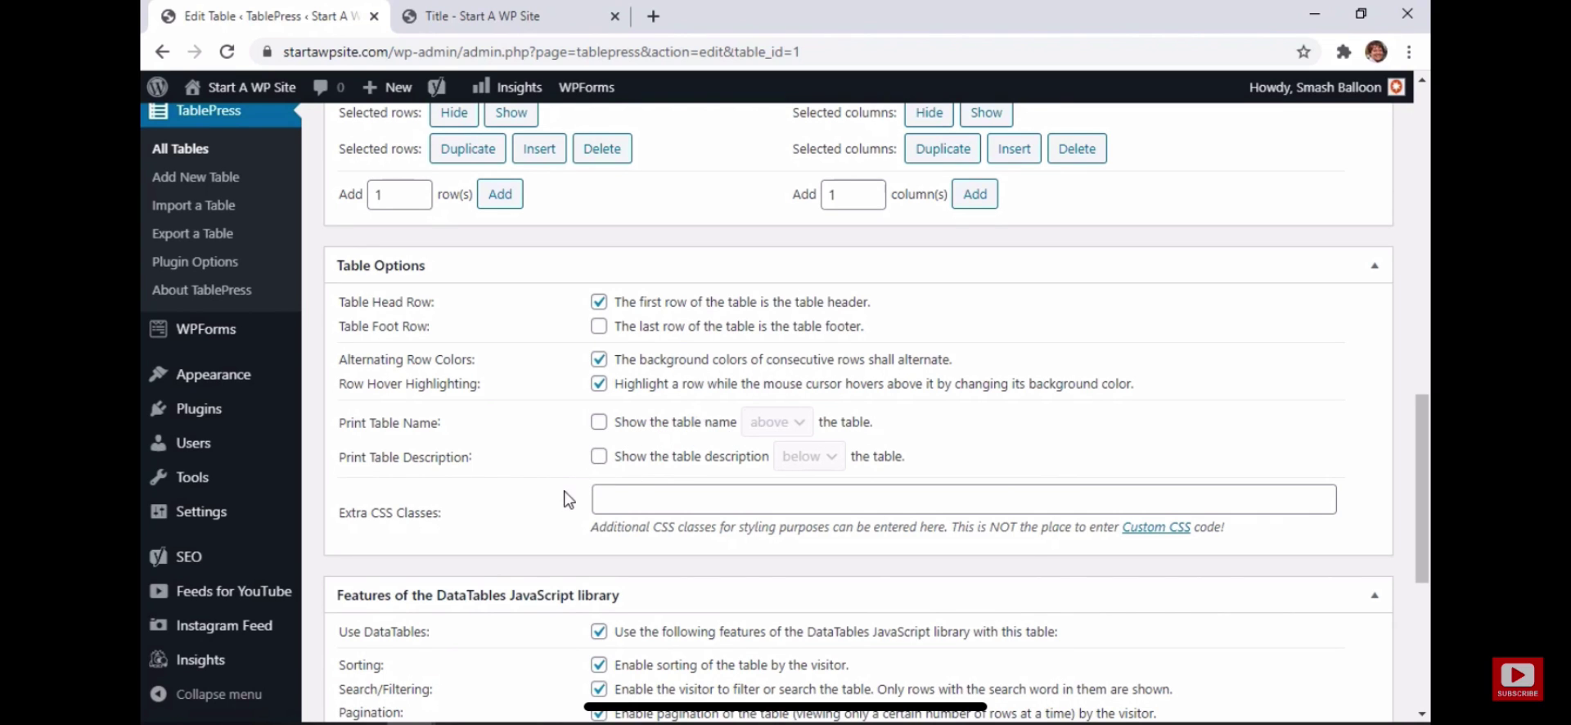
scroll(568, 500, "down", 5)
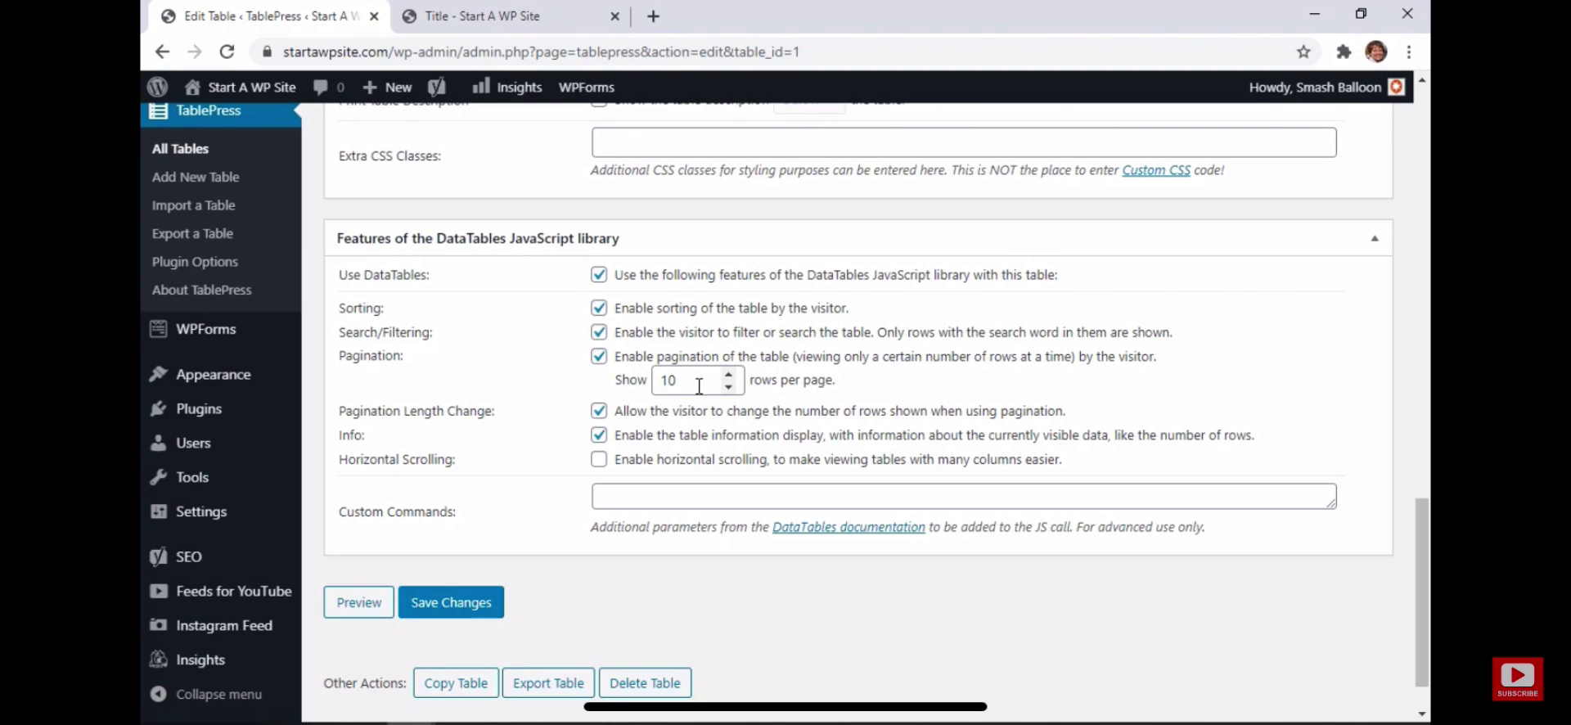
scroll(852, 547, "down", 1)
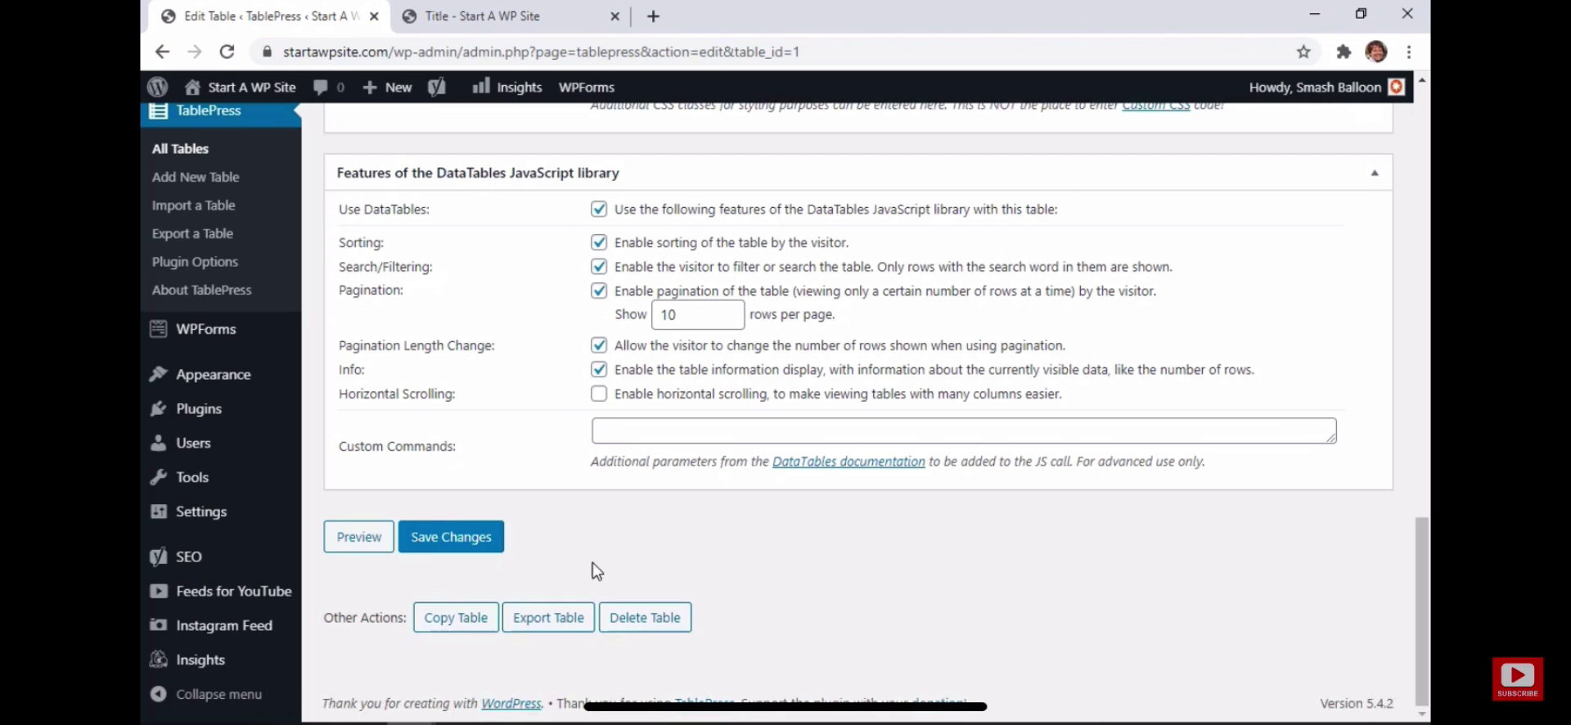
left_click(359, 537)
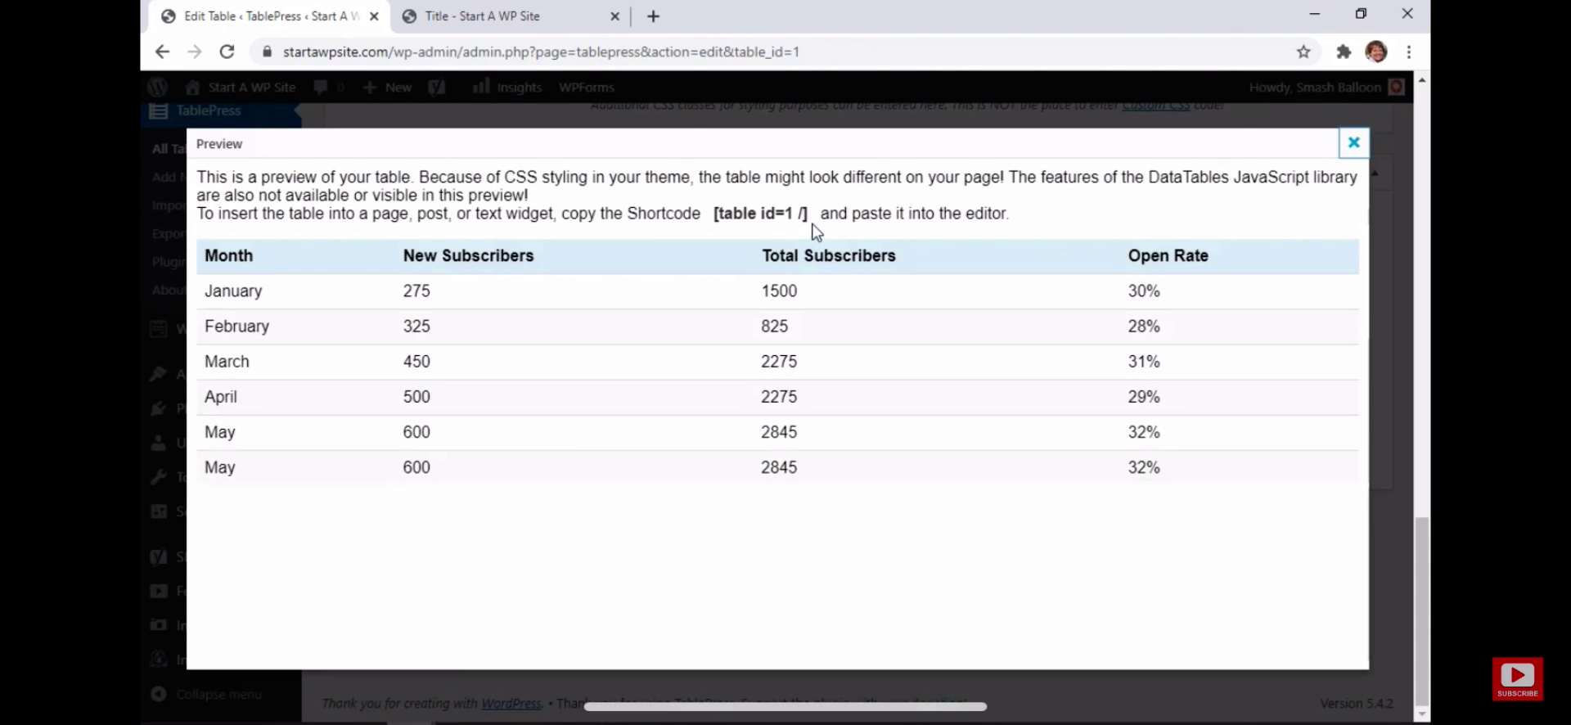
left_click(1354, 144)
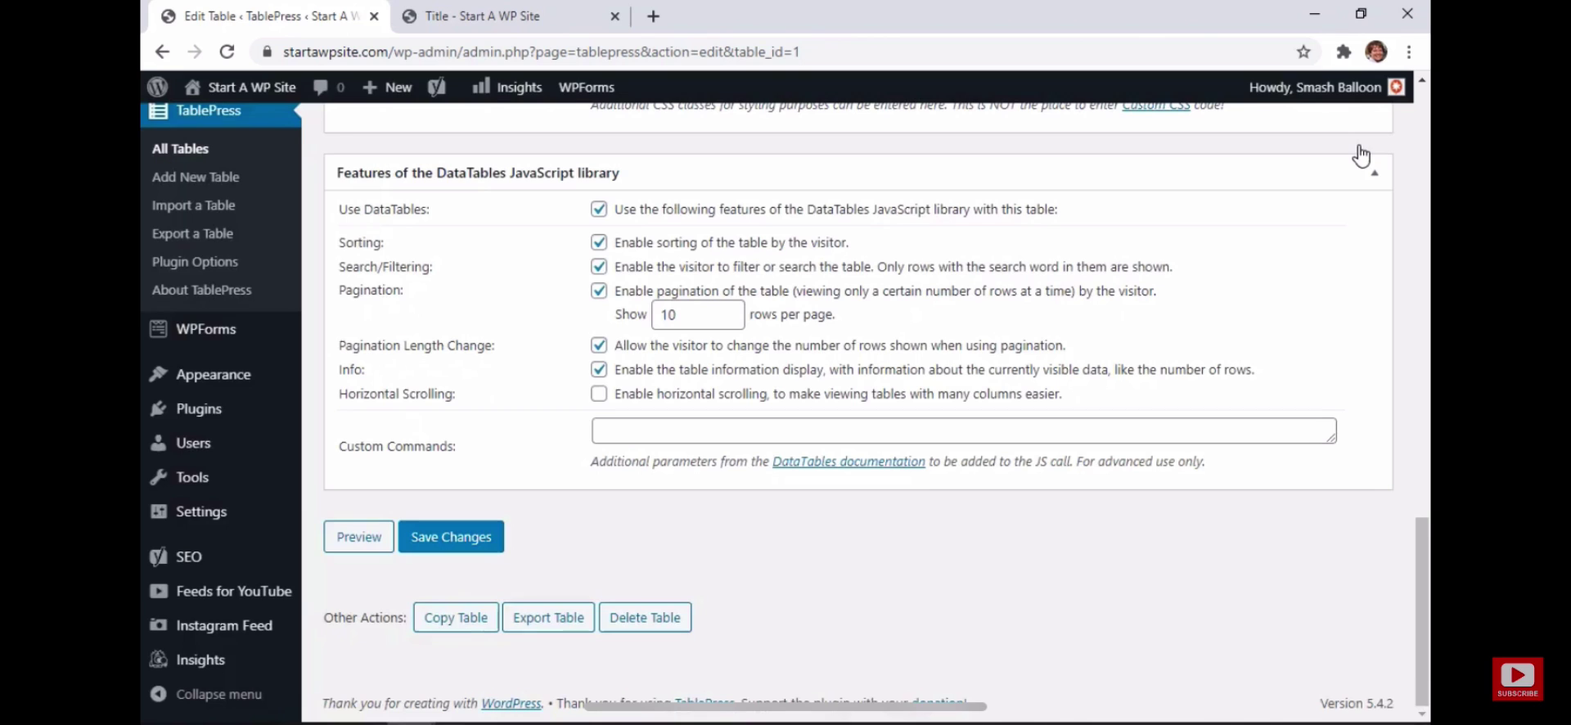
Step: Save the changes to the table and copy its shortcode [table id=1 /]
left_click(457, 544)
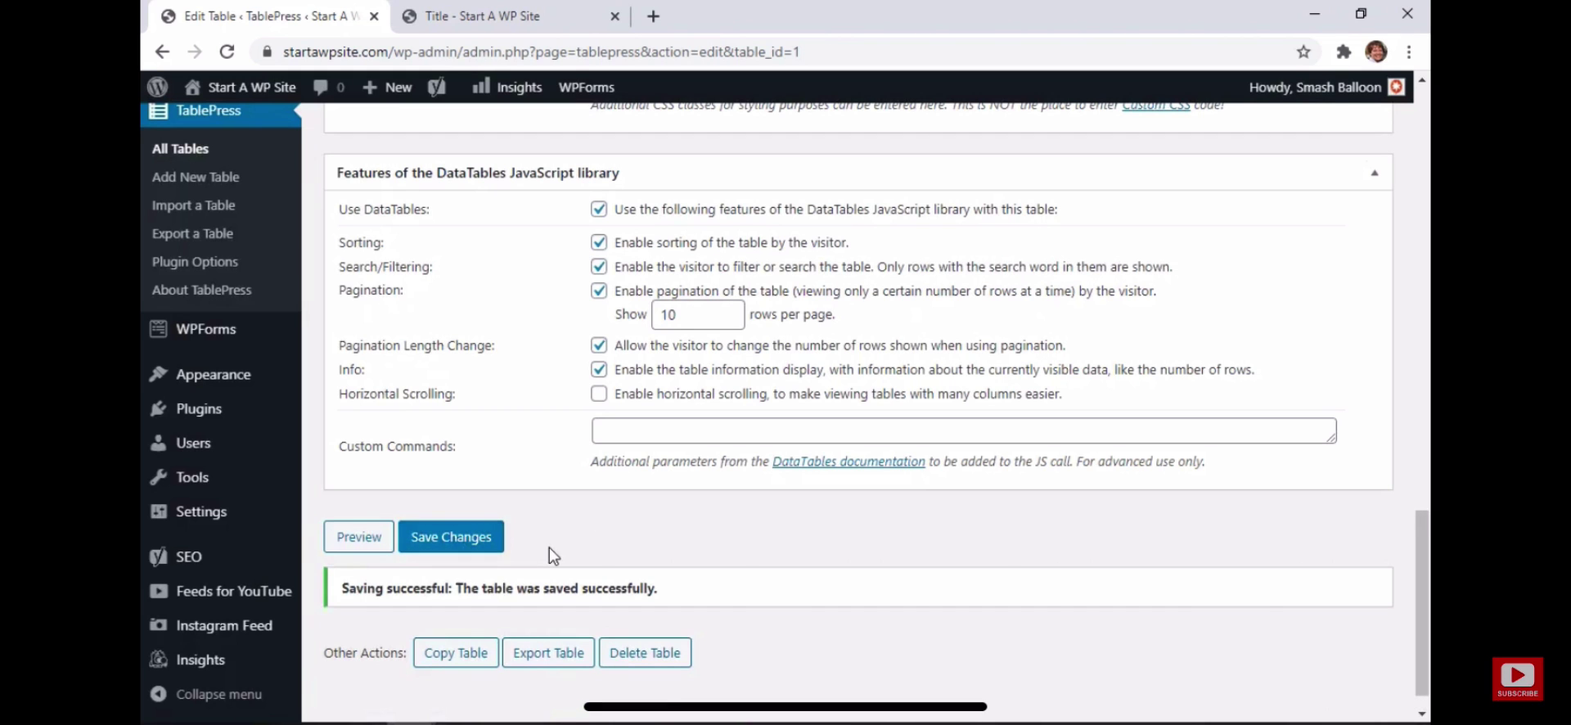
scroll(553, 556, "up", 15)
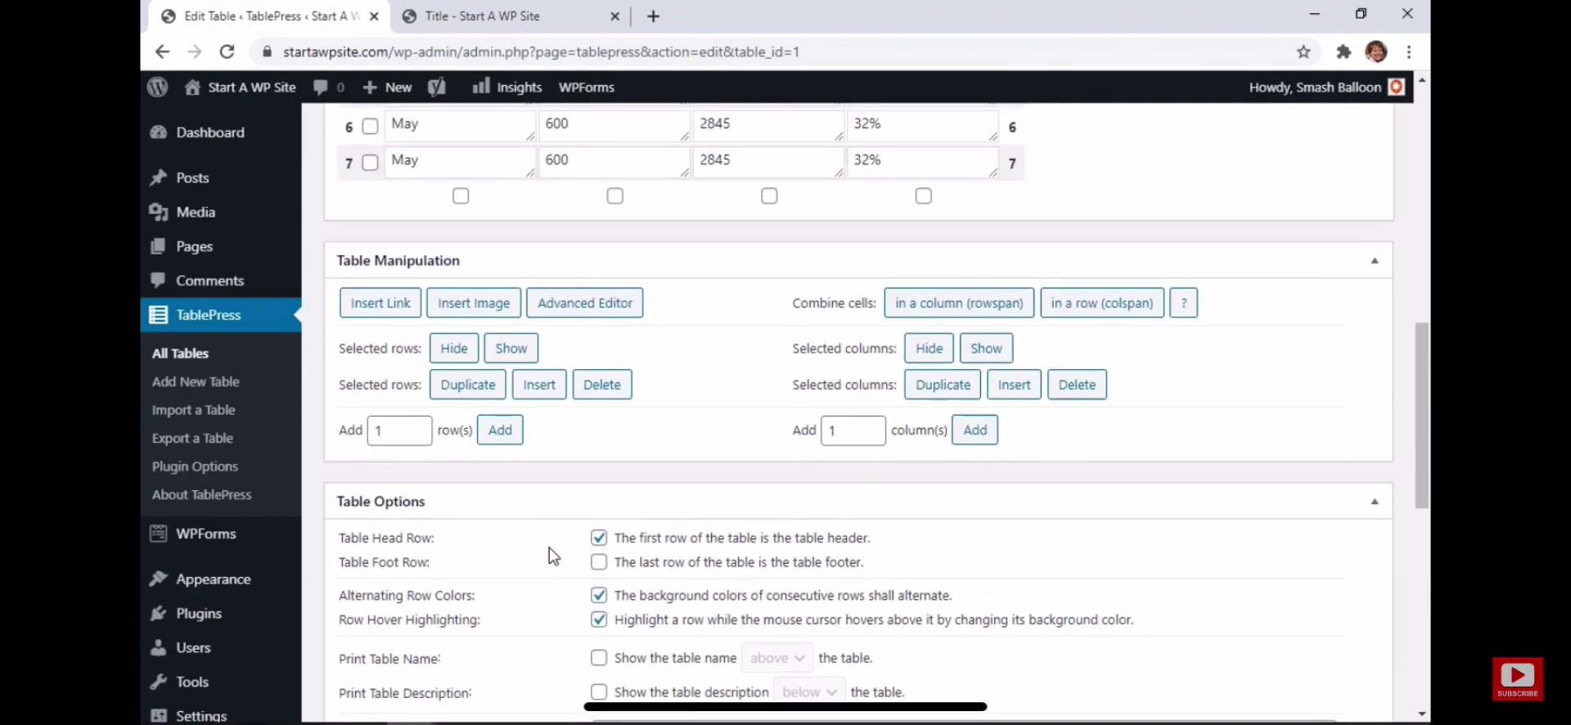
scroll(554, 556, "up", 2)
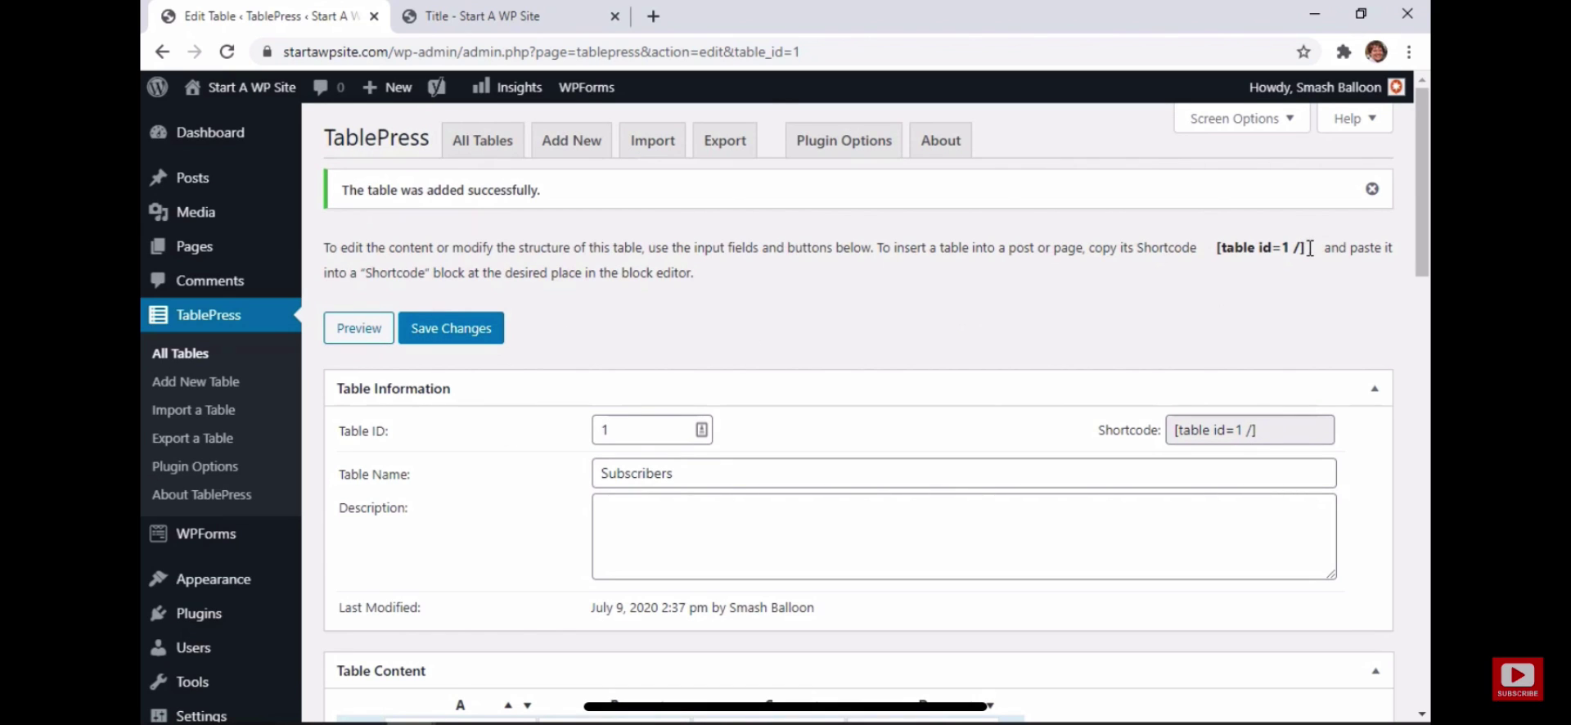
left_click_drag(1310, 248, 1215, 248)
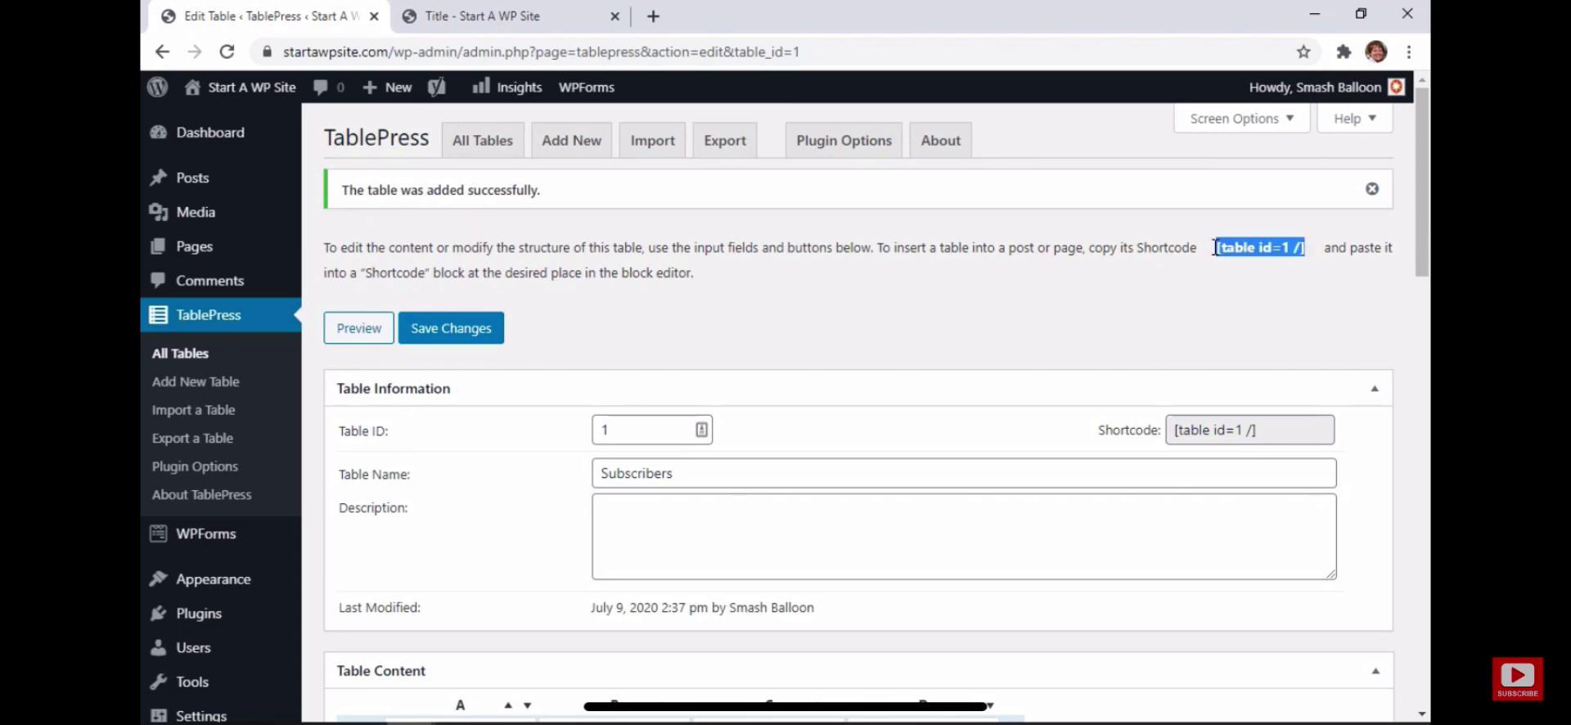
right_click(1216, 247)
left_click(1202, 262)
Step: Create a new post with the title TablePress
mouse_move(193, 178)
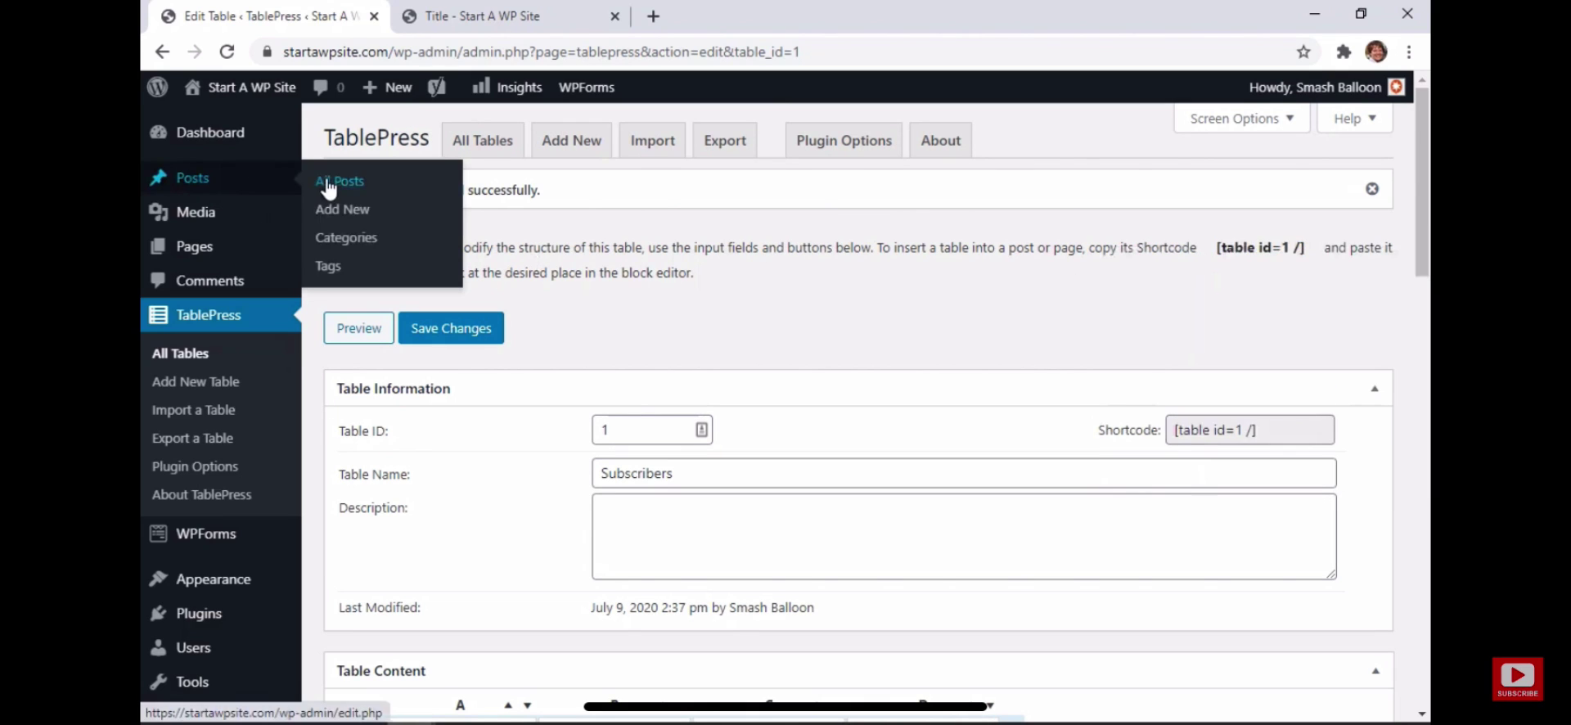
left_click(336, 183)
left_click(409, 141)
type("TablePress")
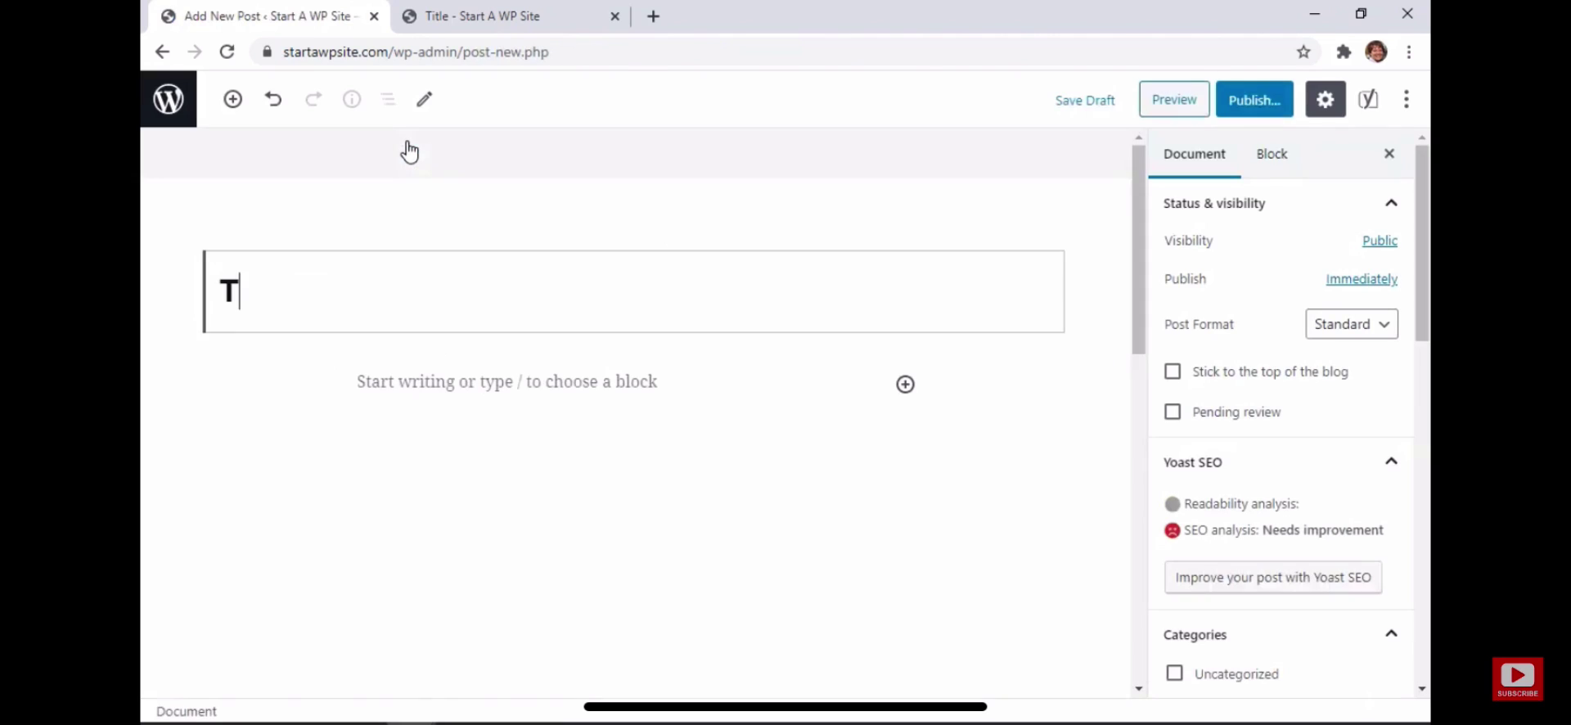
Step: Insert a Shortcode block below the post title and paste the shortcode [table id=1 /] into it
left_click(486, 398)
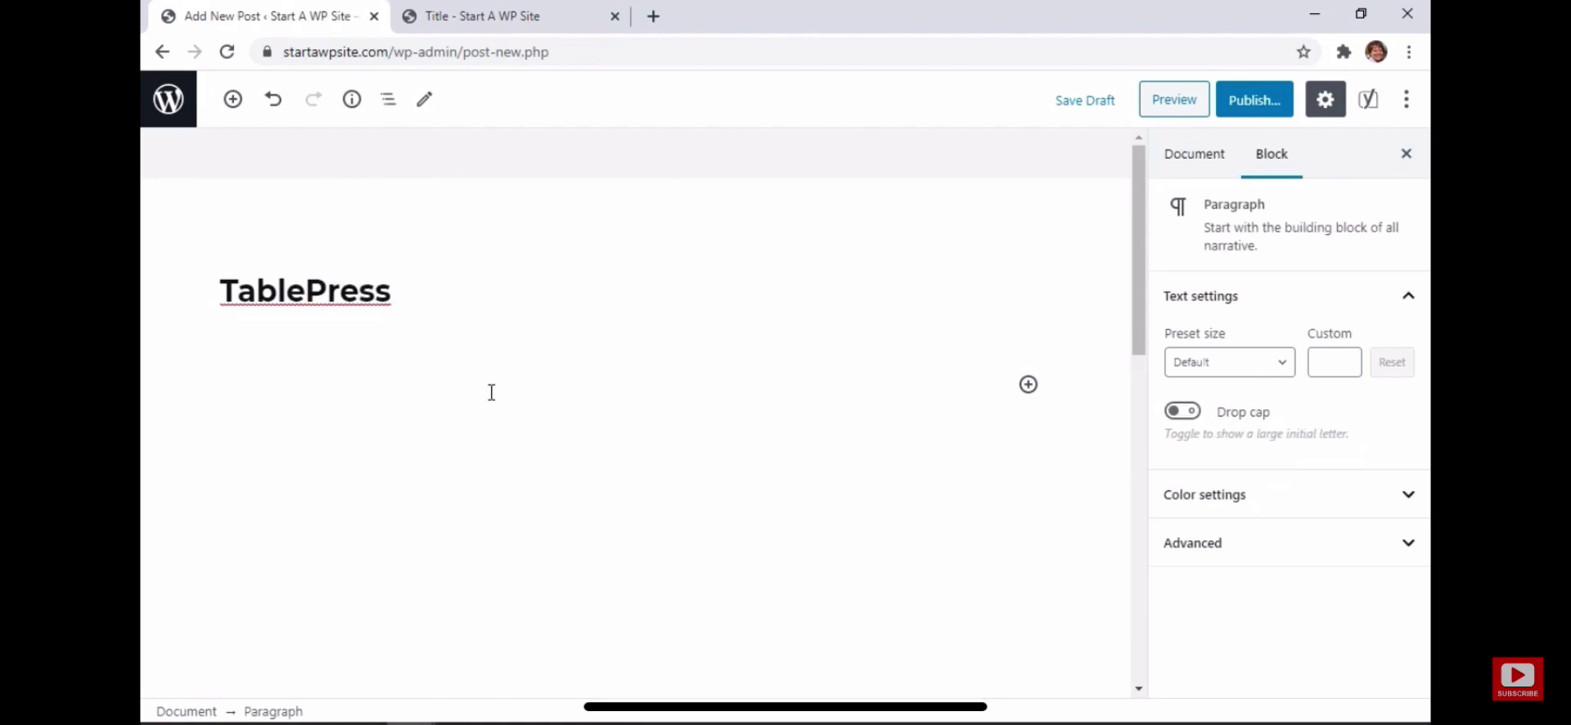
type("/")
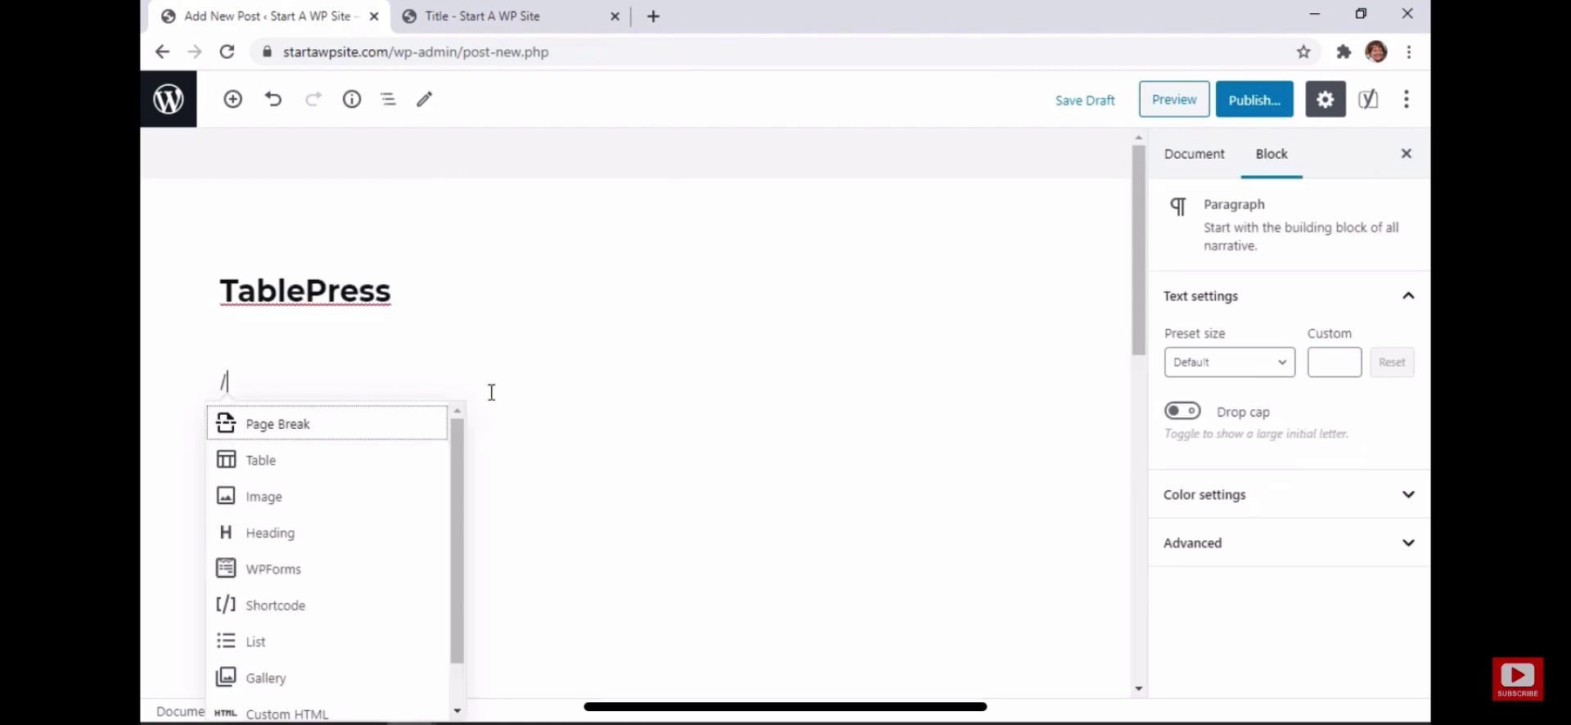
type("sh")
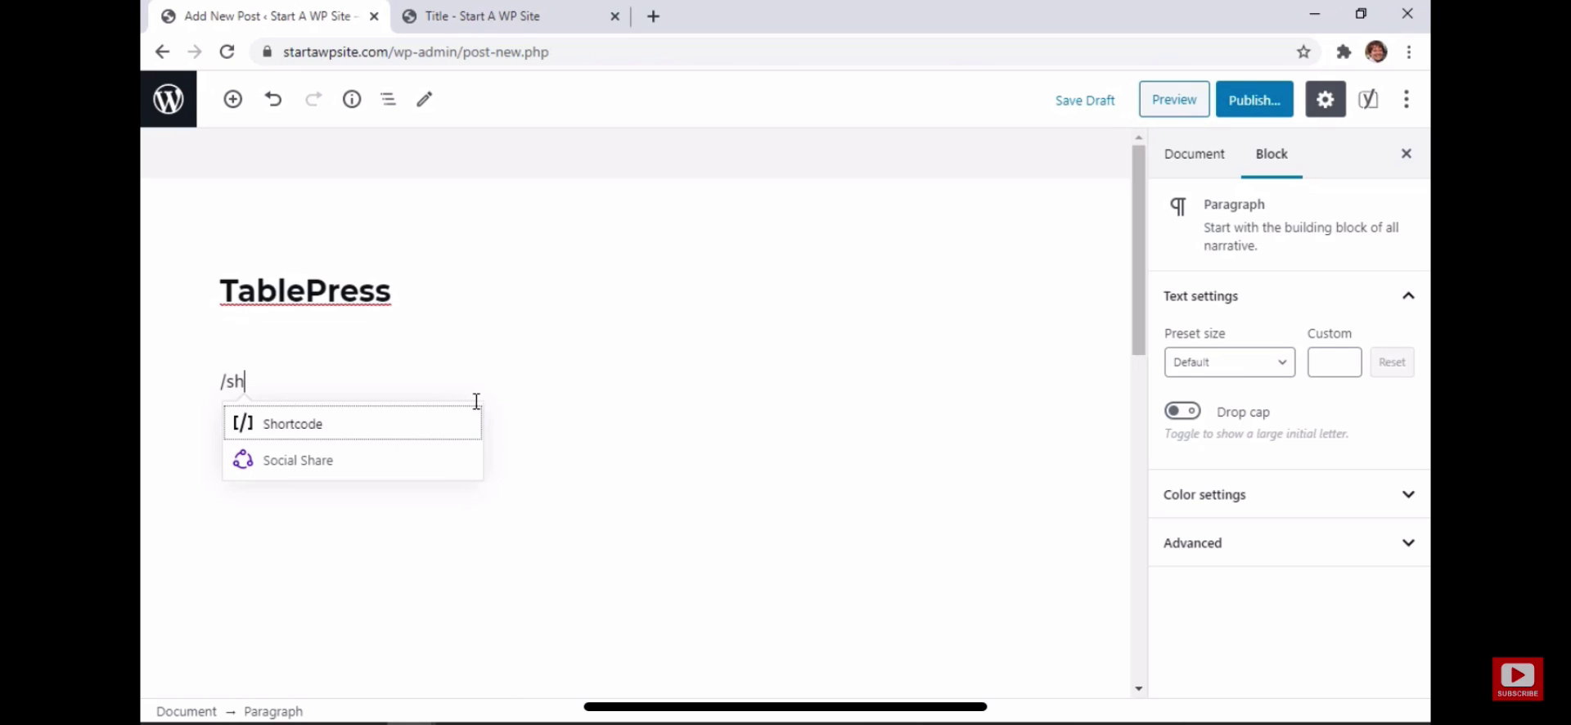
left_click(372, 424)
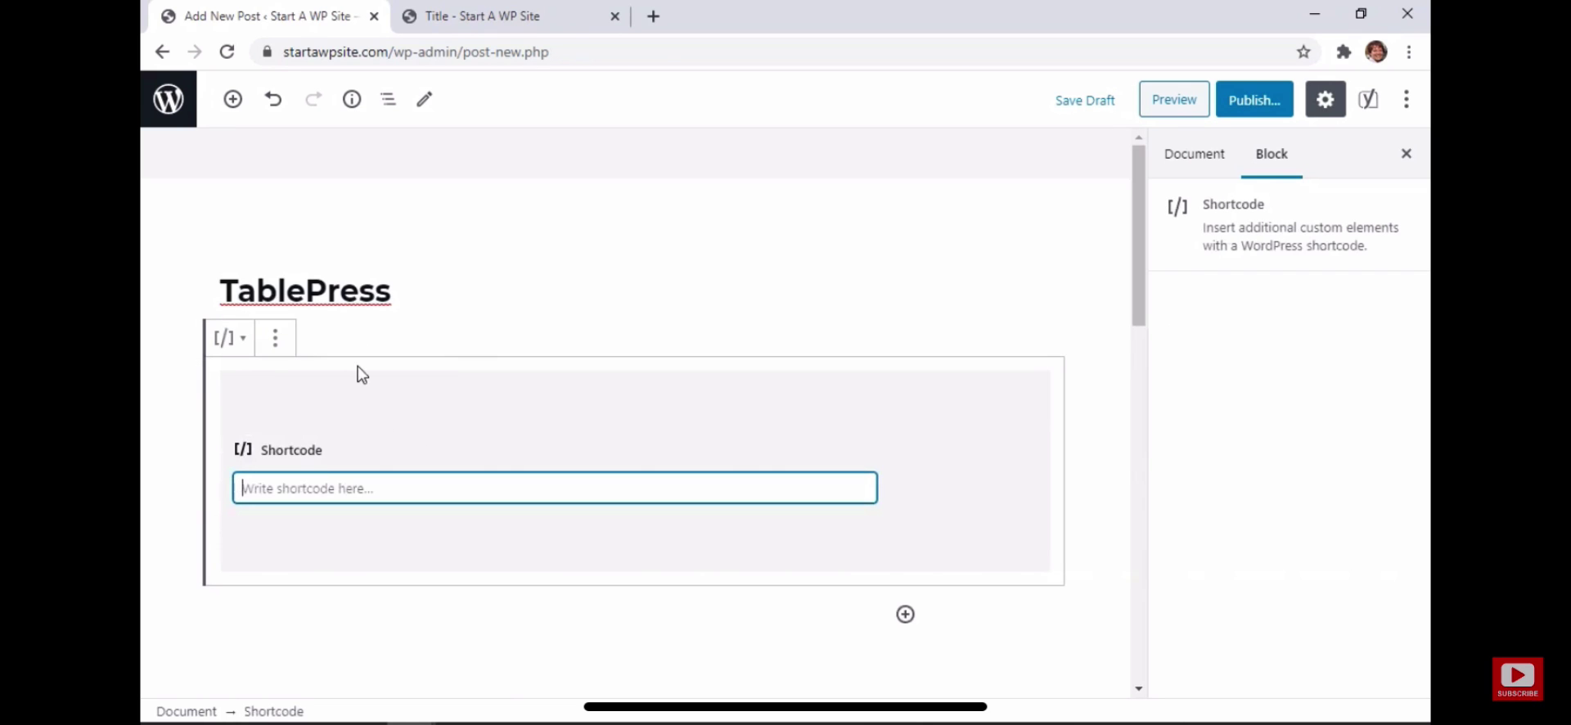
right_click(390, 491)
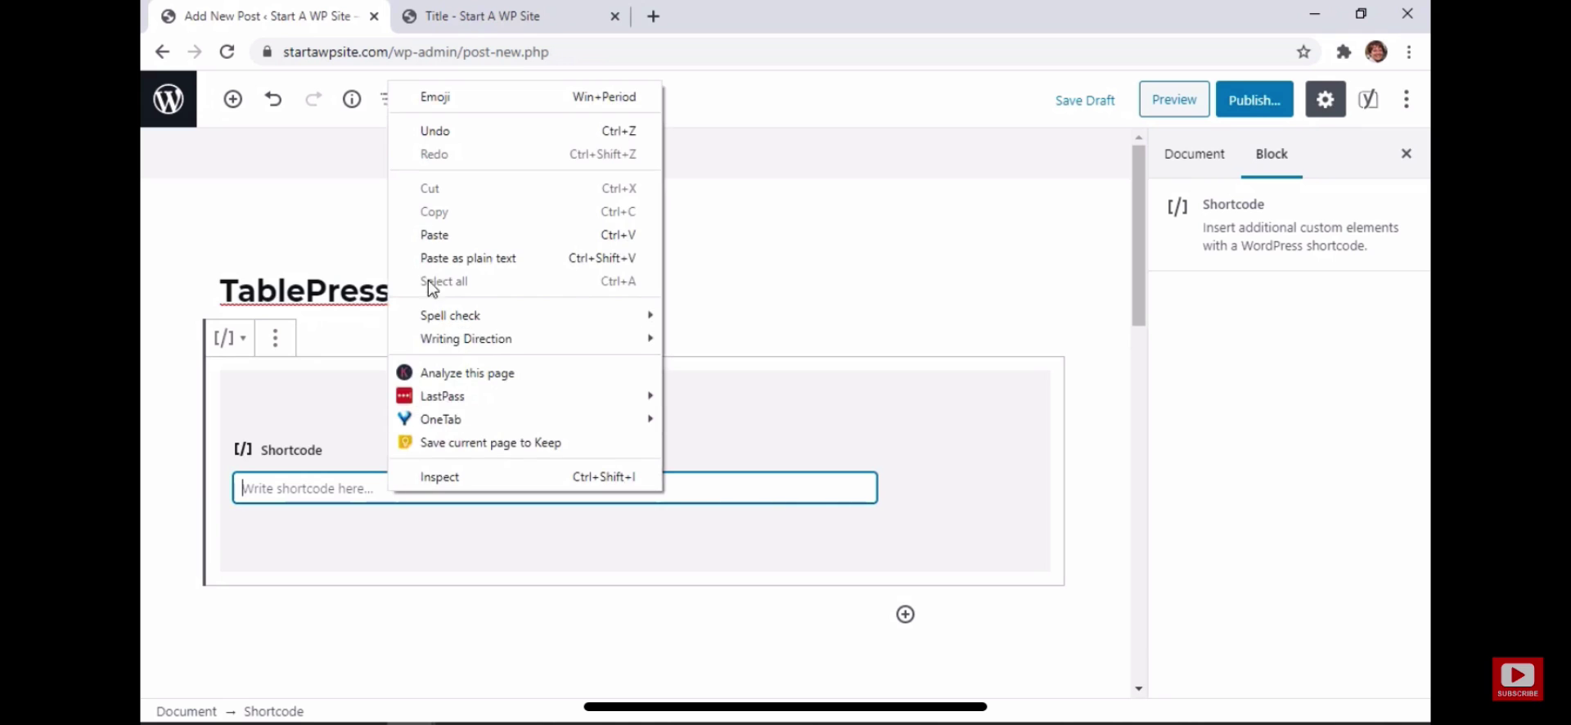
left_click(436, 235)
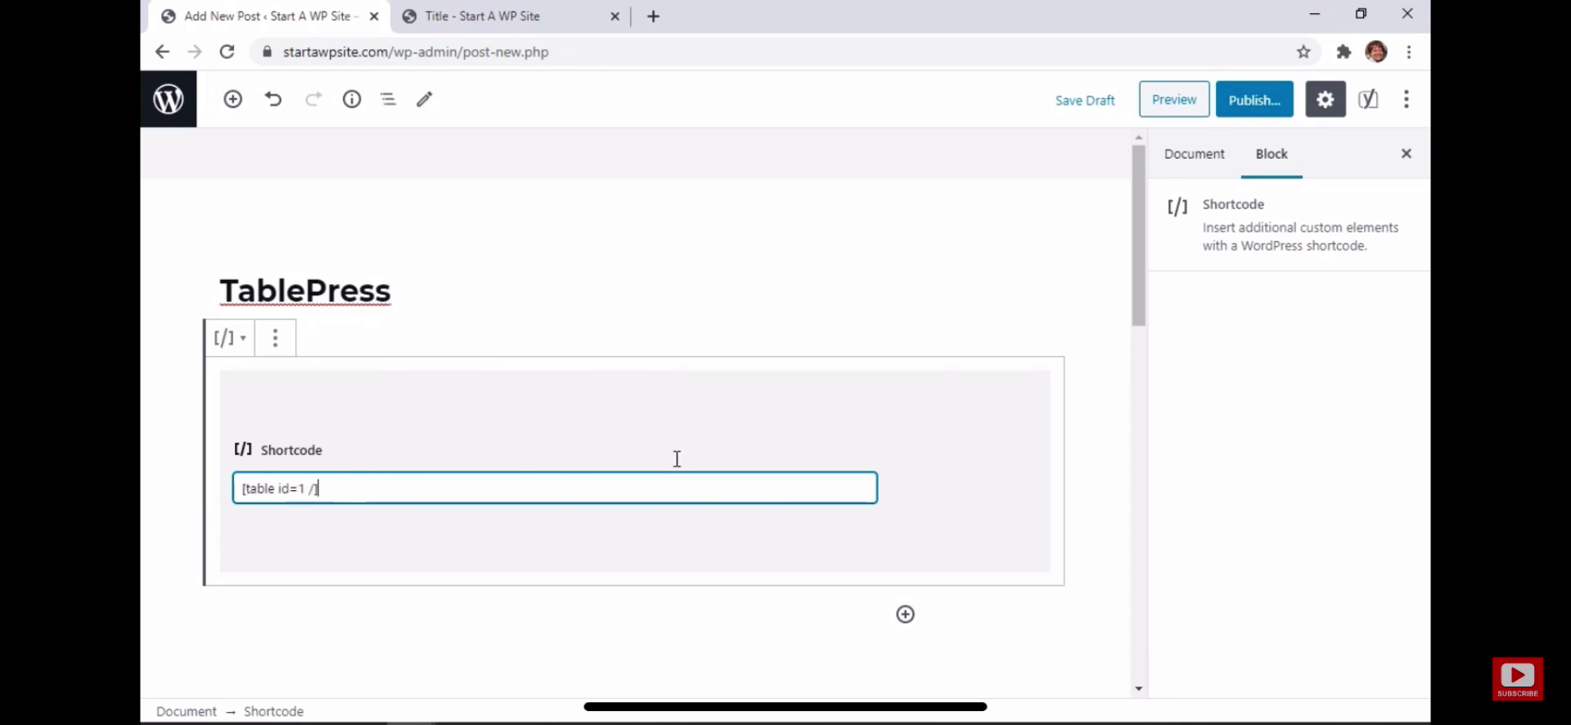
Step: Publish the post and view the table on the live page
left_click(1252, 105)
left_click(1282, 106)
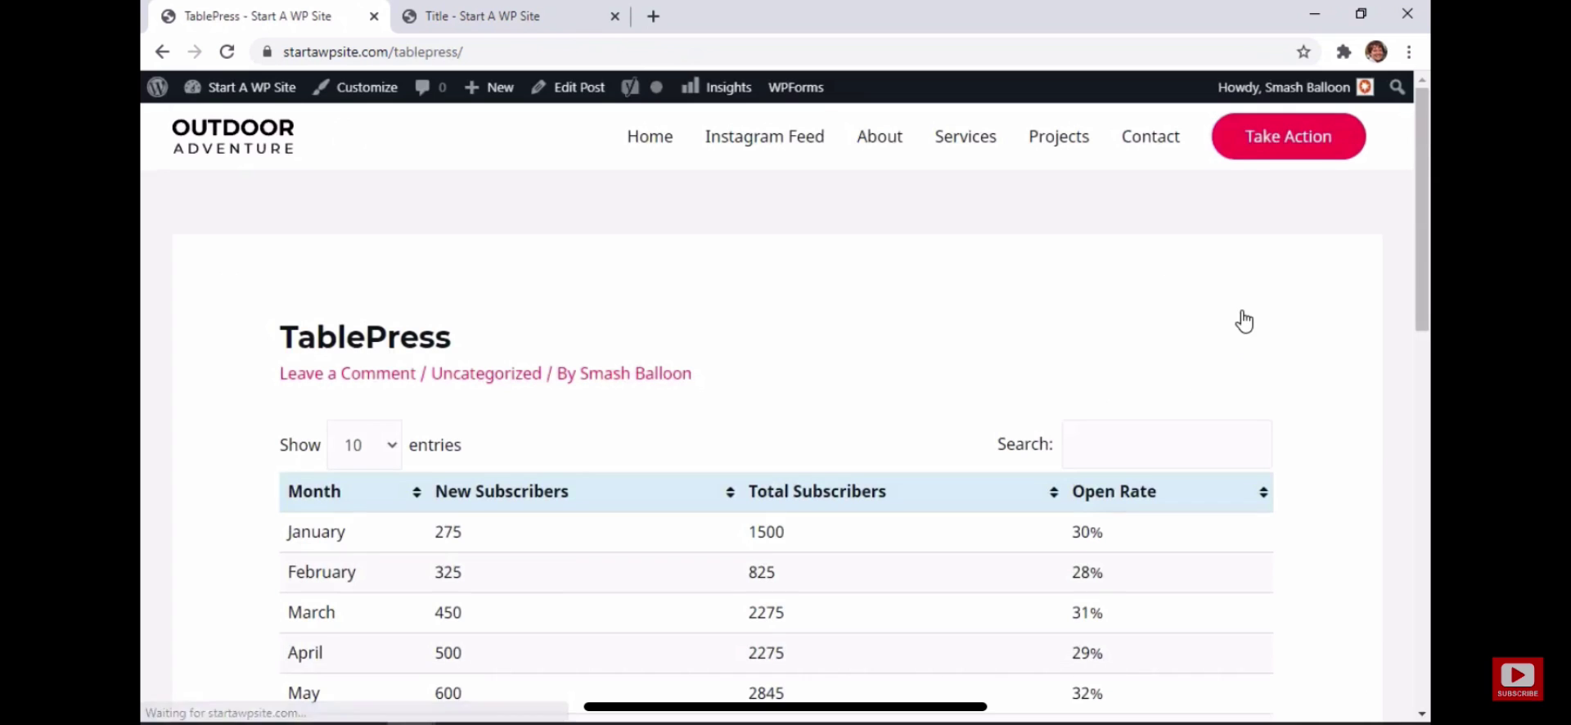
scroll(1136, 309, "down", 3)
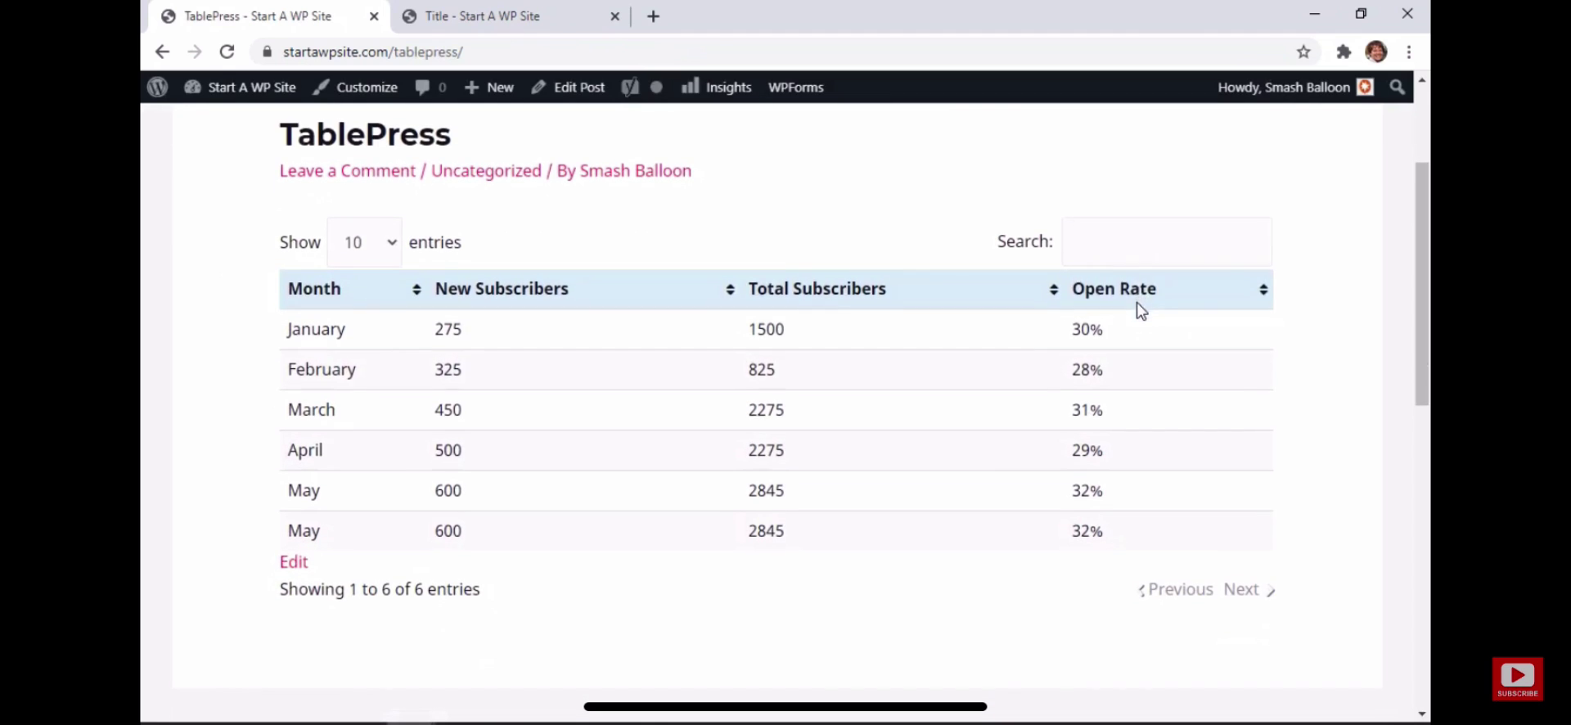
Step: Test sorting the live table by Open Rate and Total Subscribers in both directions, and by New Subscribers in ascending order
left_click(1072, 304)
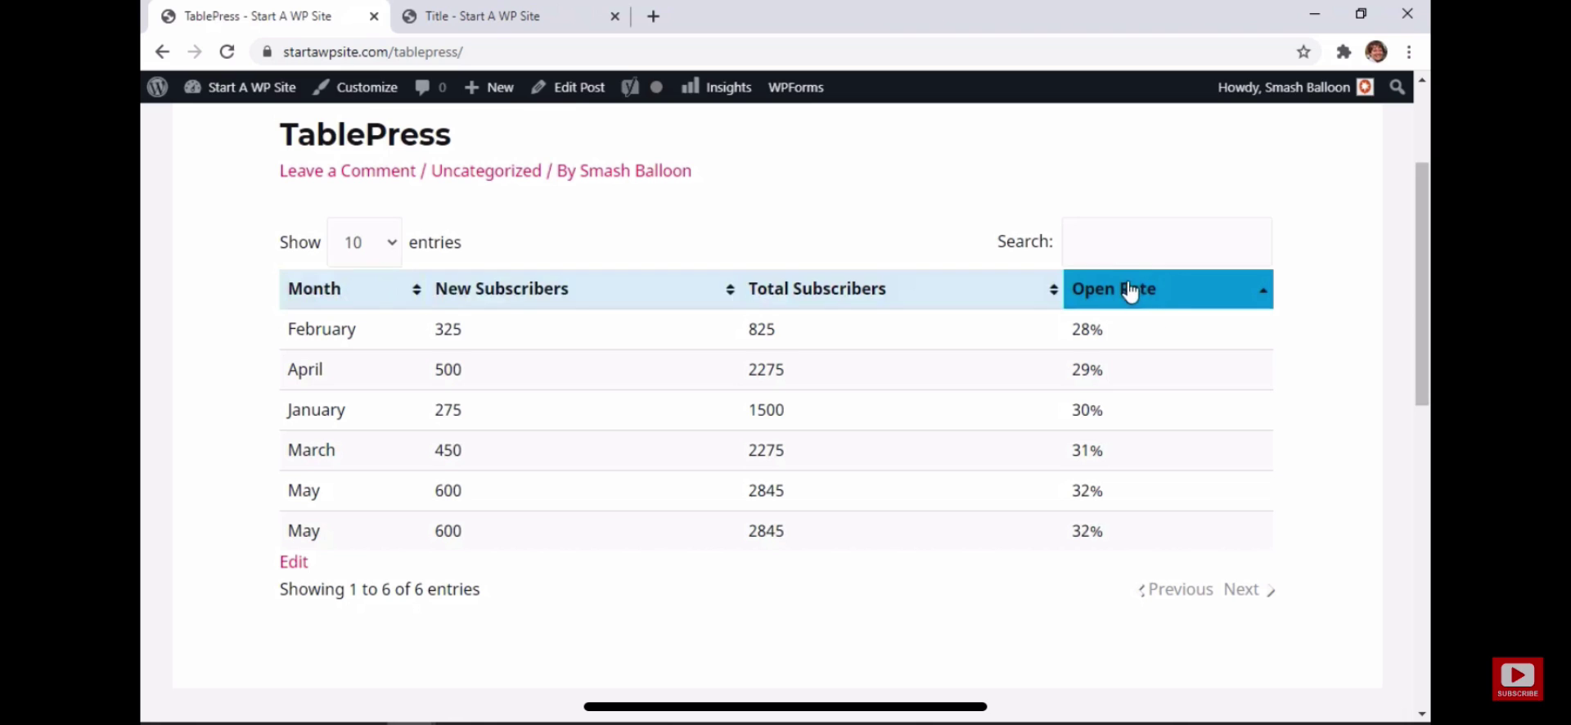
left_click(1172, 295)
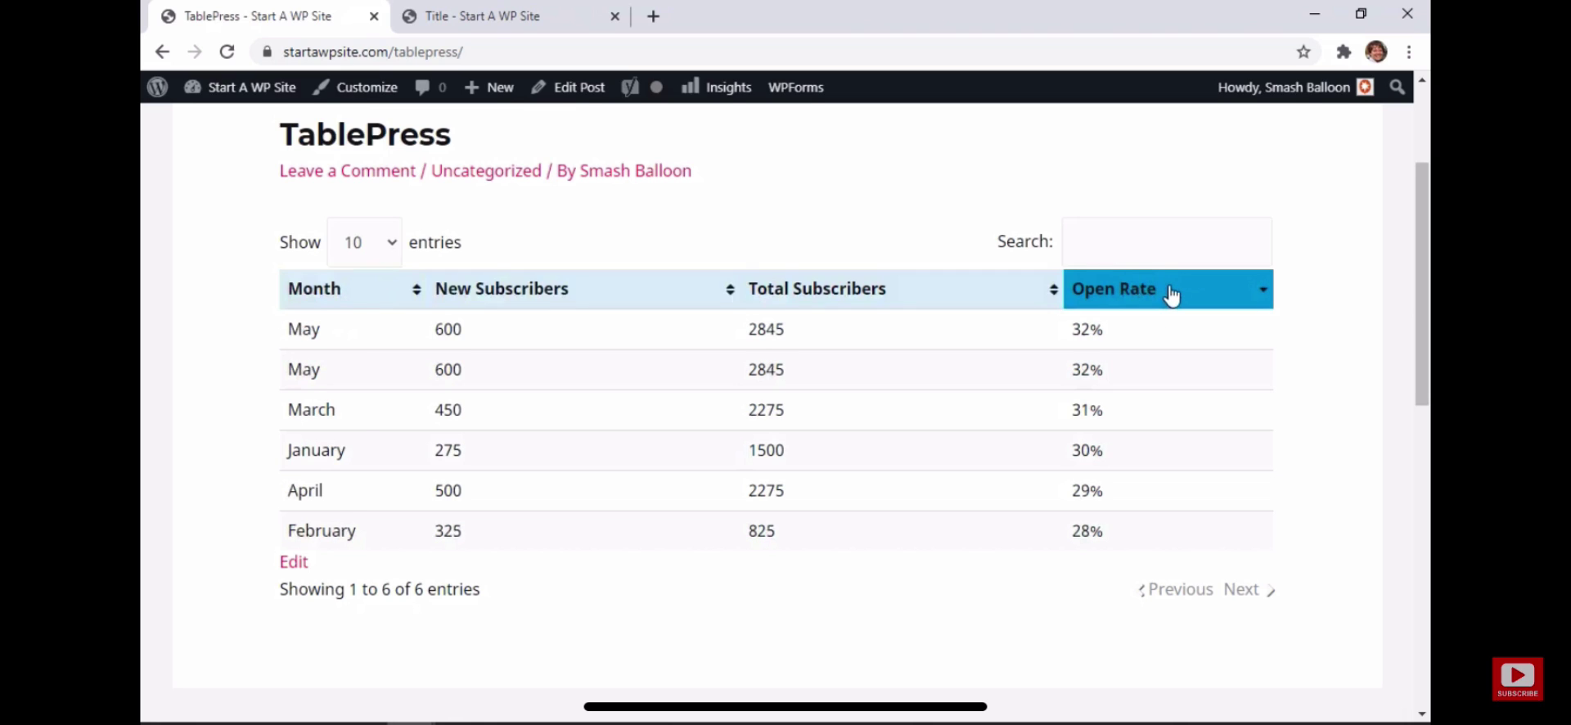
left_click(1172, 295)
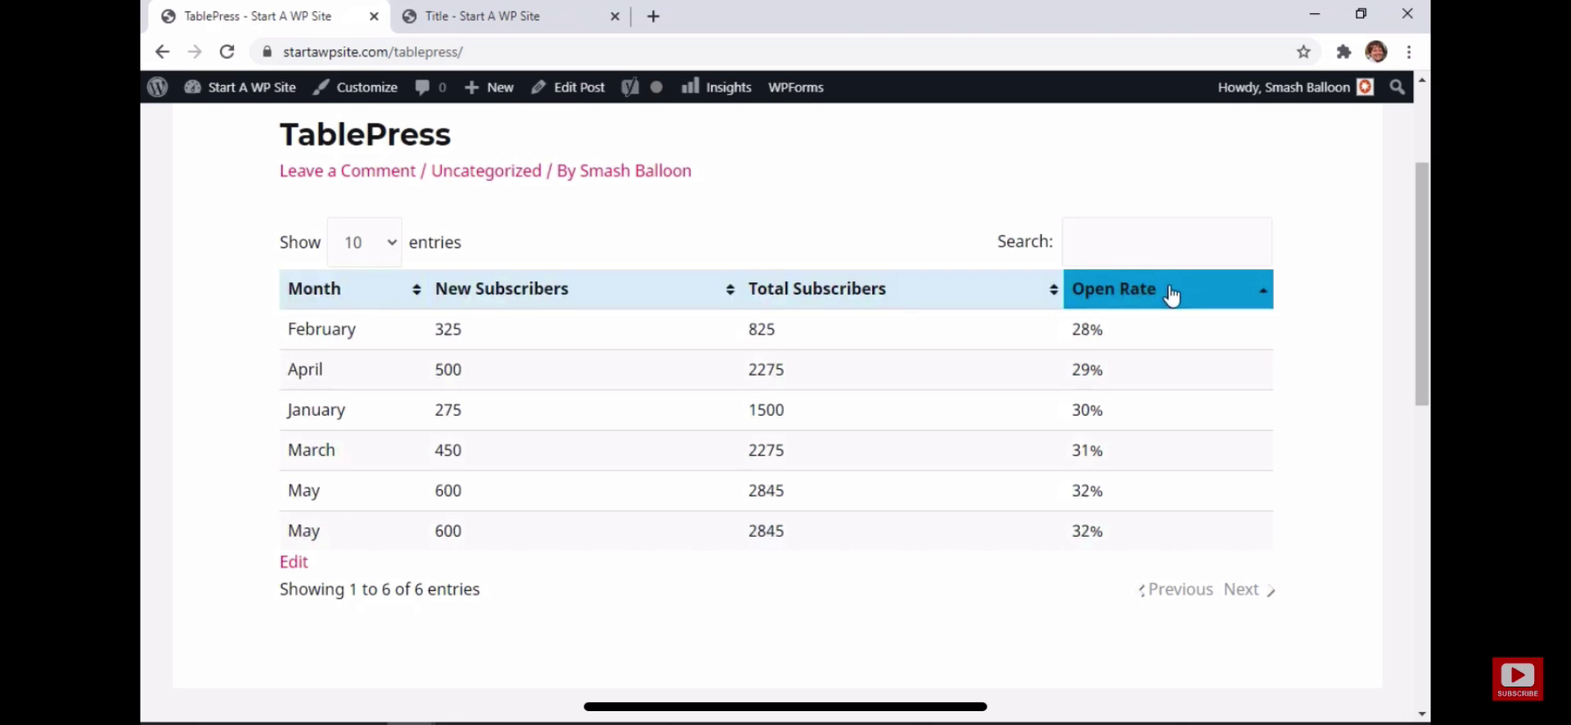
left_click(933, 298)
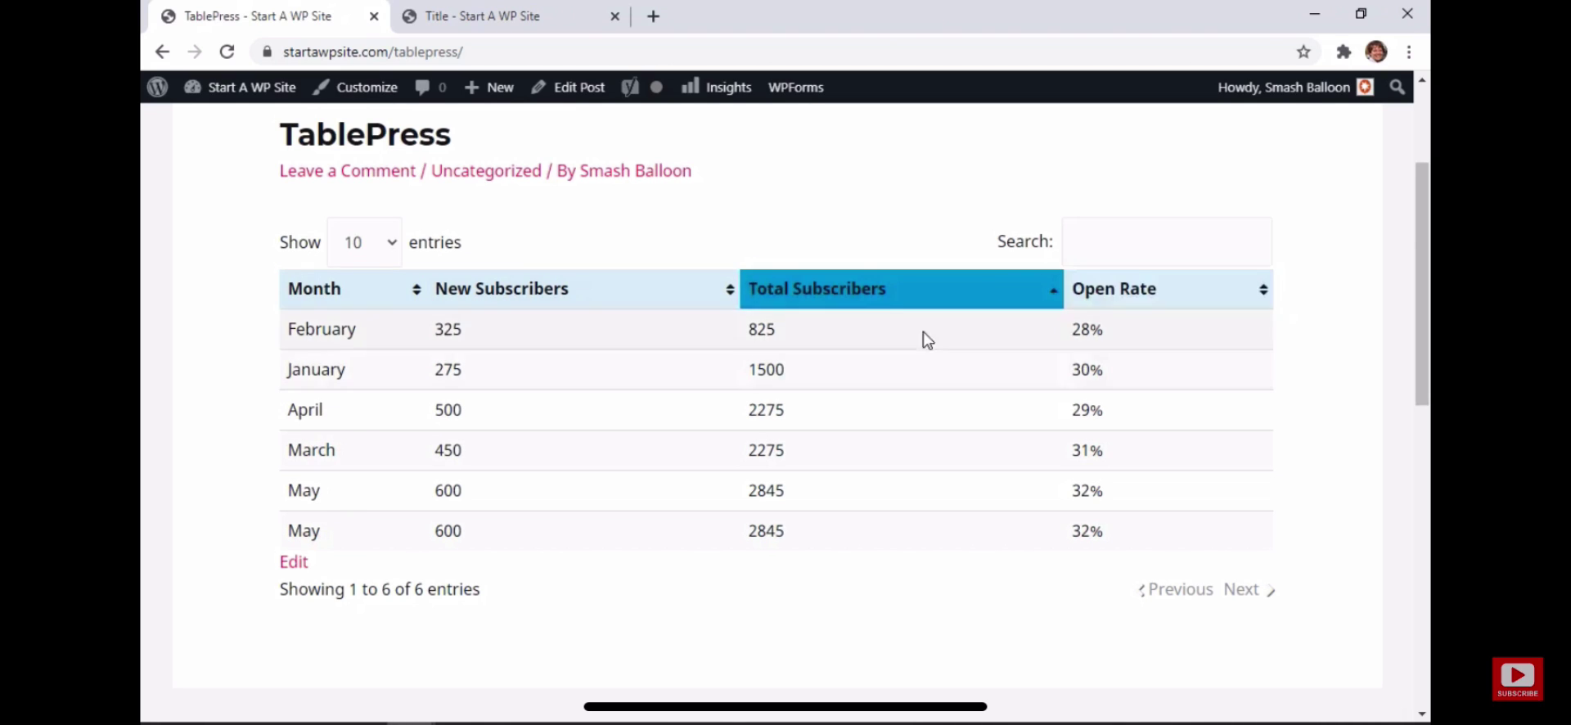
left_click(864, 297)
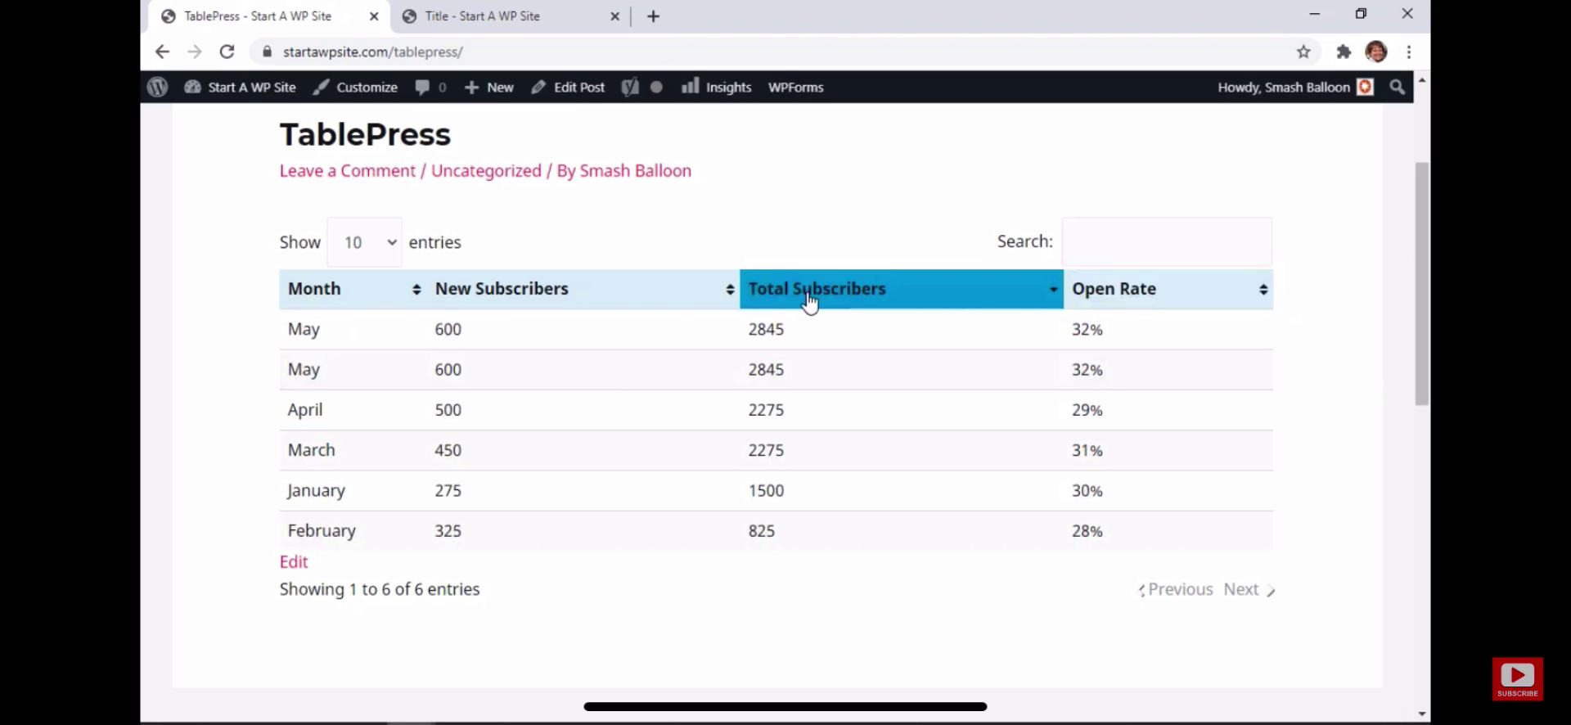
left_click(630, 300)
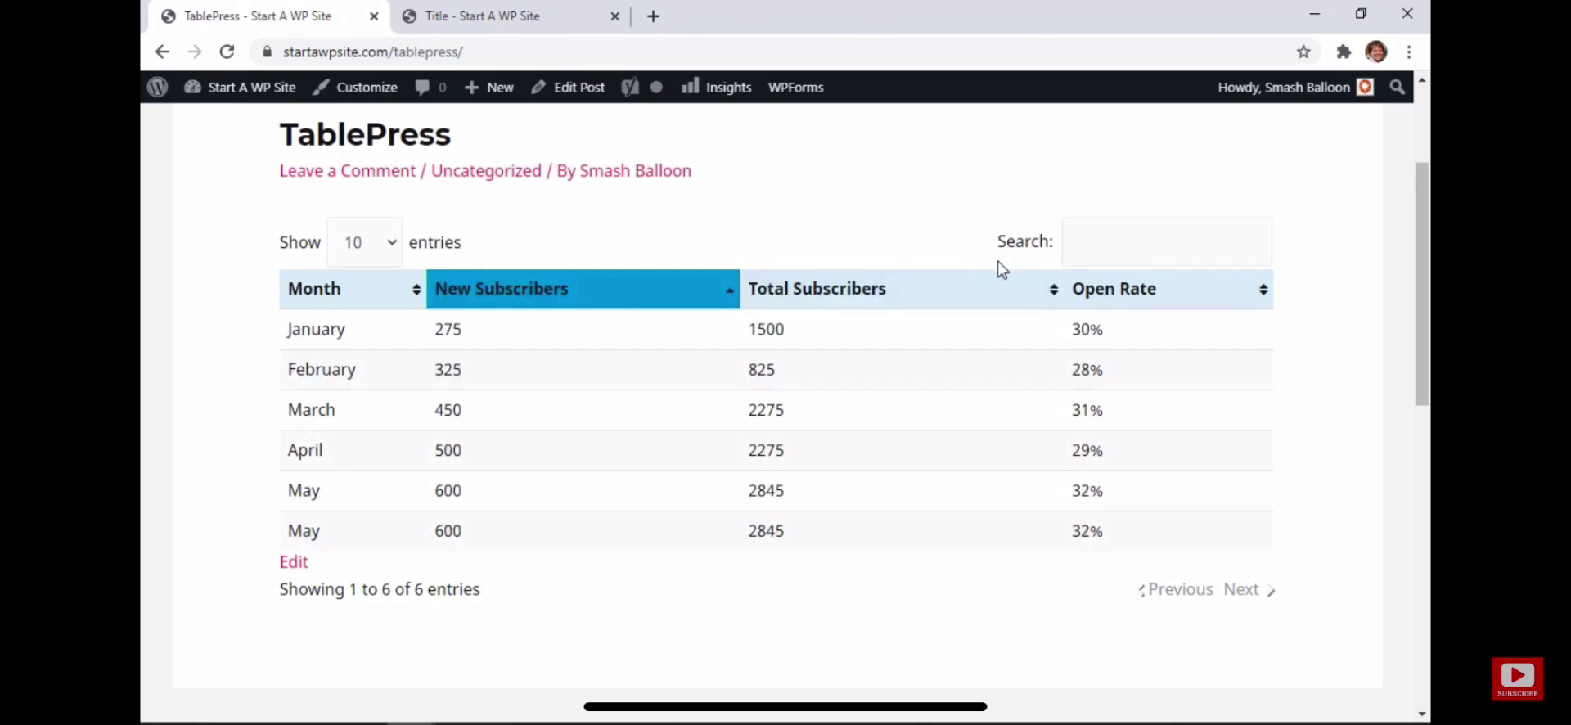
Step: Filter the live table's entries by searching for january
left_click(1095, 235)
type("january")
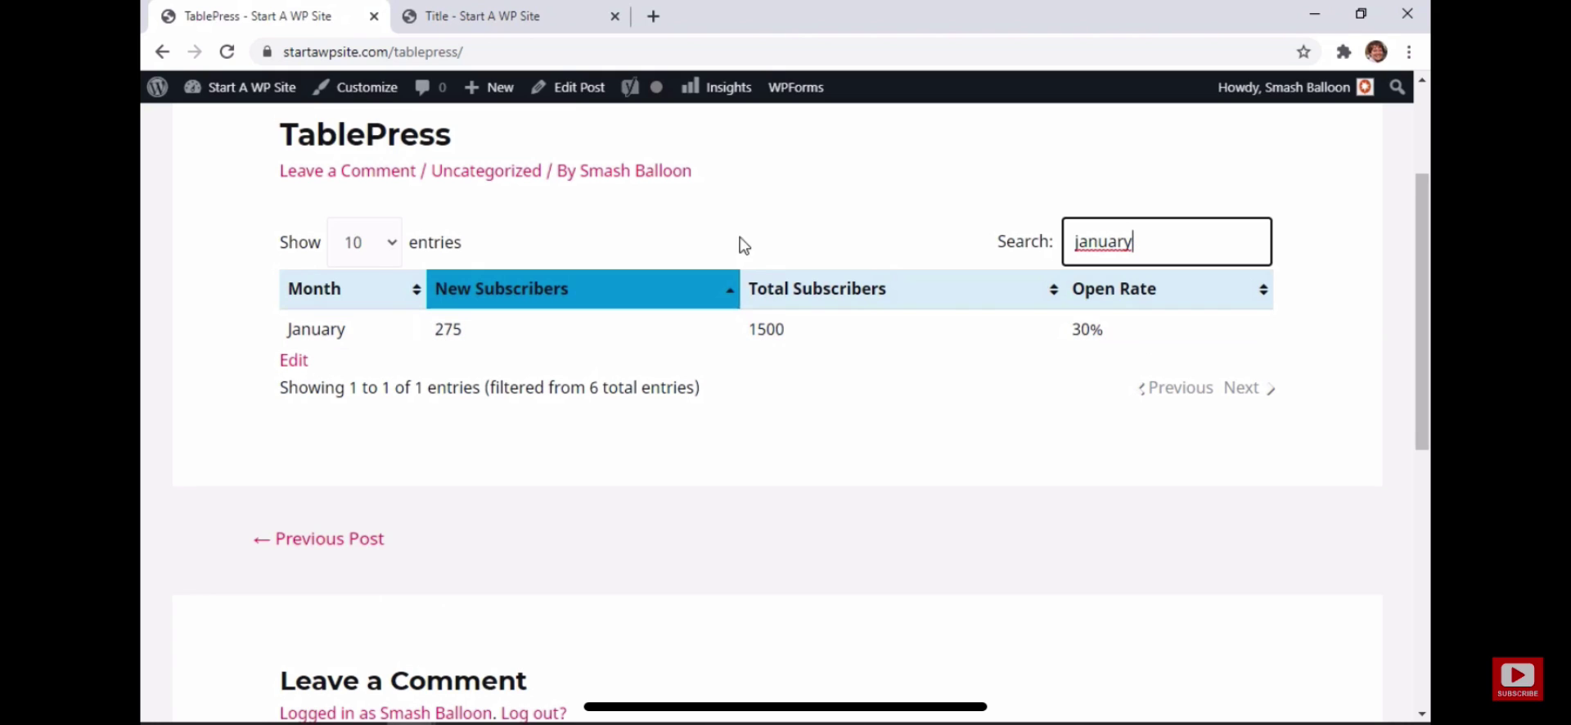
Step: Return to the site's admin dashboard and open the TablePress list of all tables to review the Subscribers entry
left_click(241, 88)
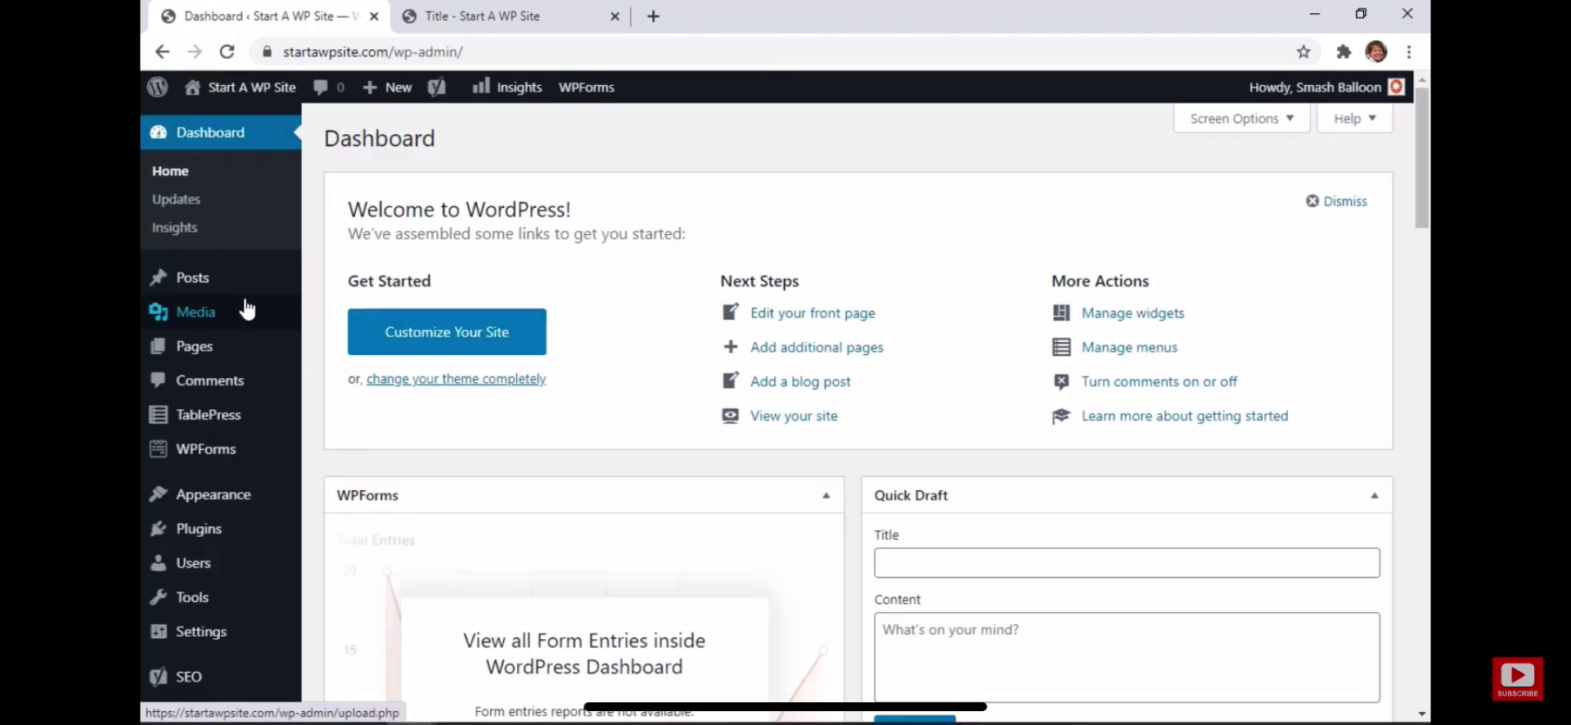
left_click(211, 420)
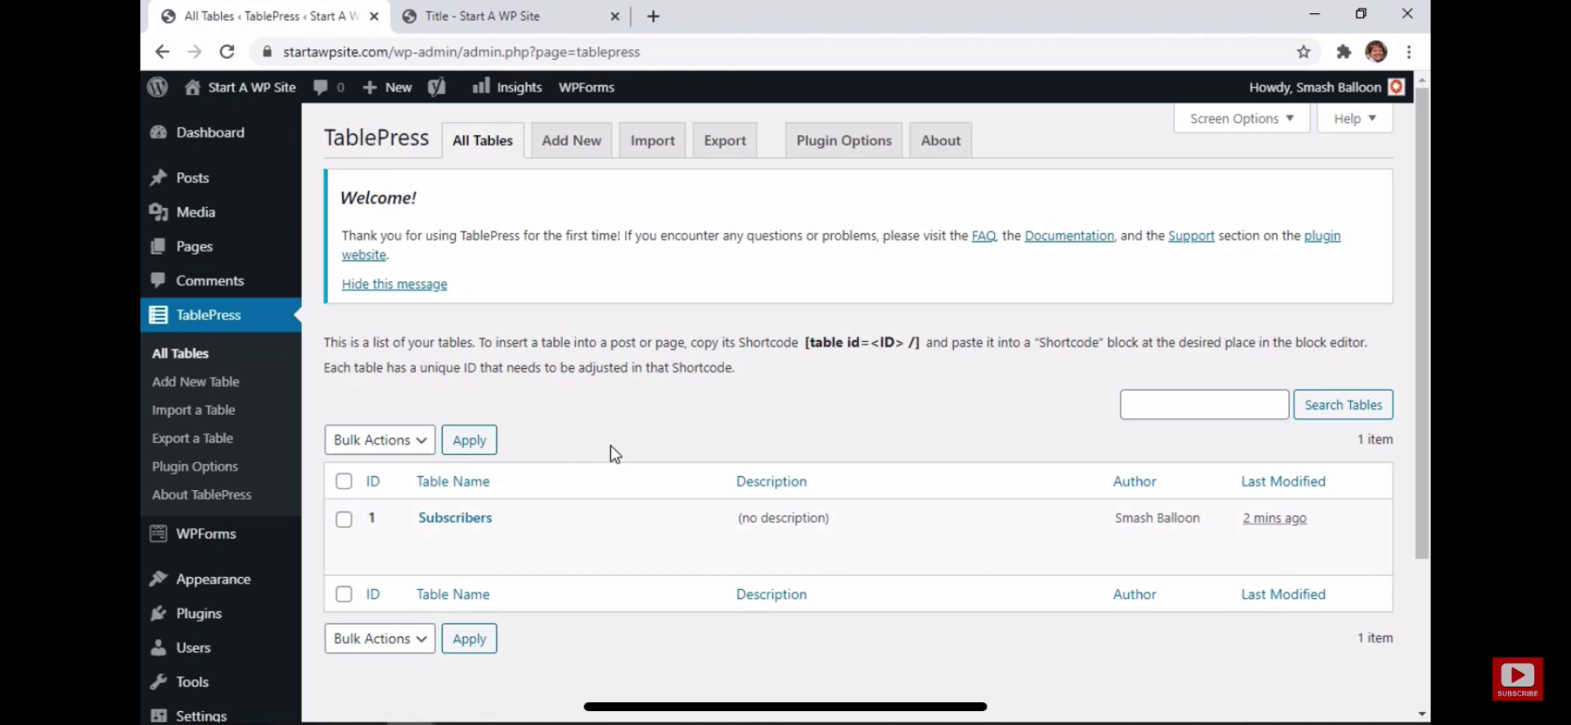
scroll(613, 454, "down", 1)
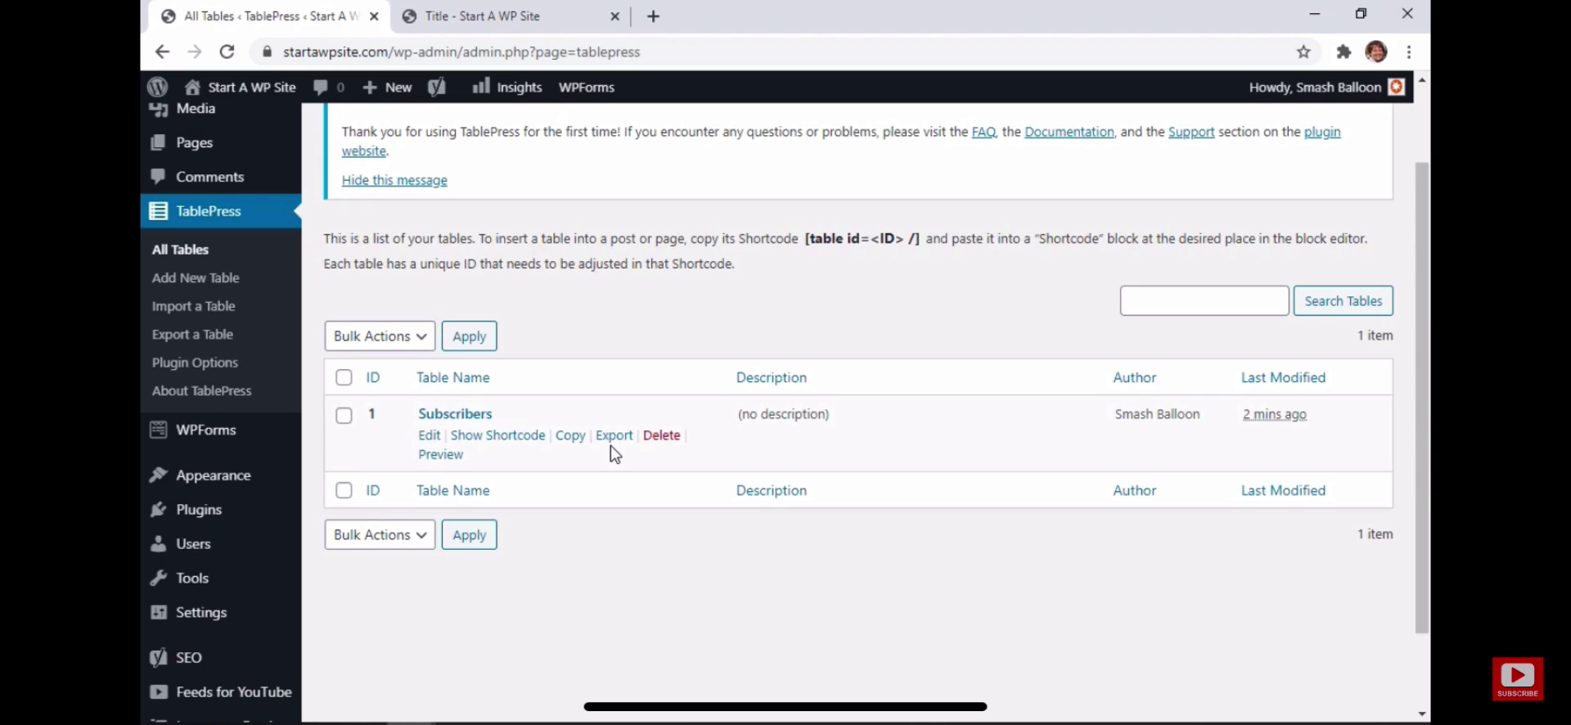
scroll(613, 454, "up", 1)
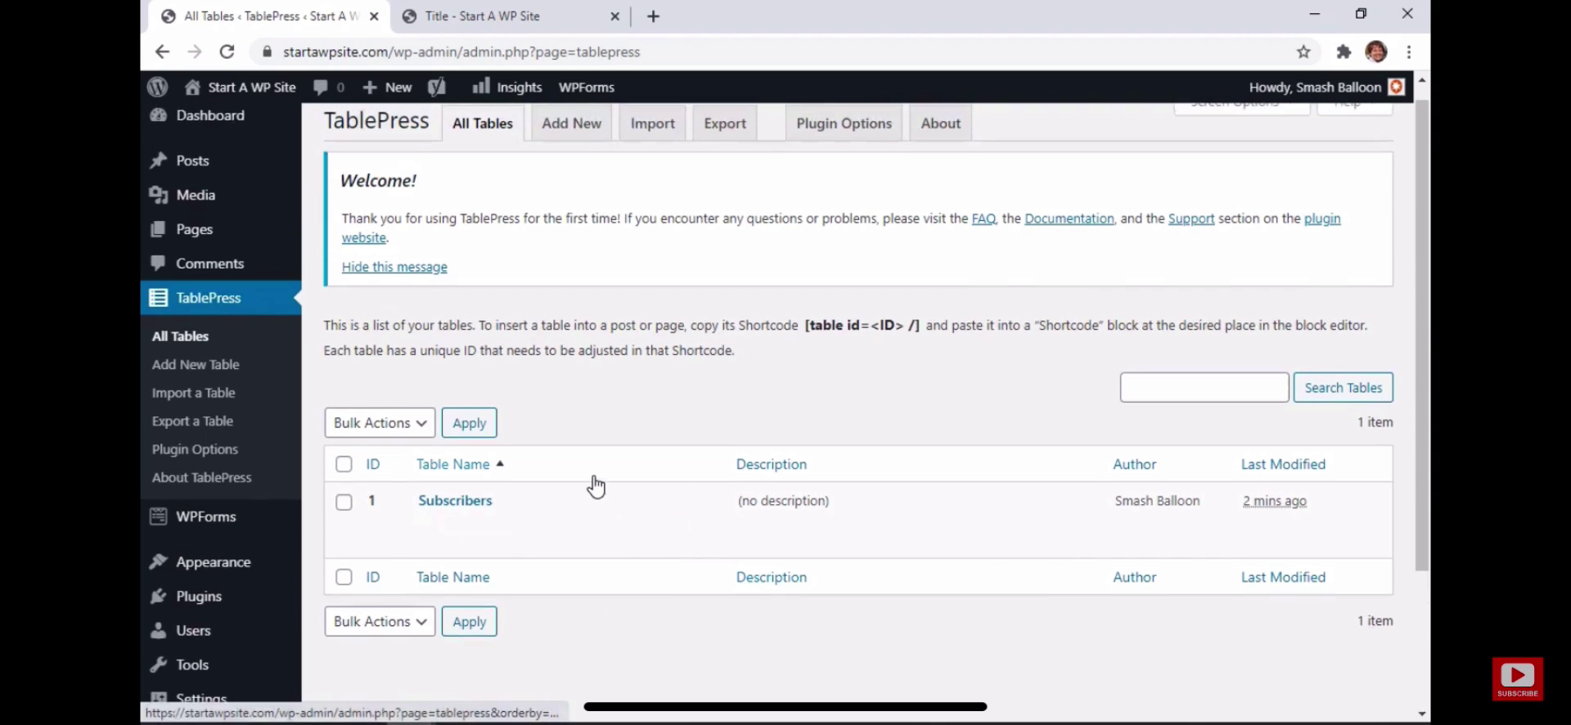
scroll(596, 486, "up", 1)
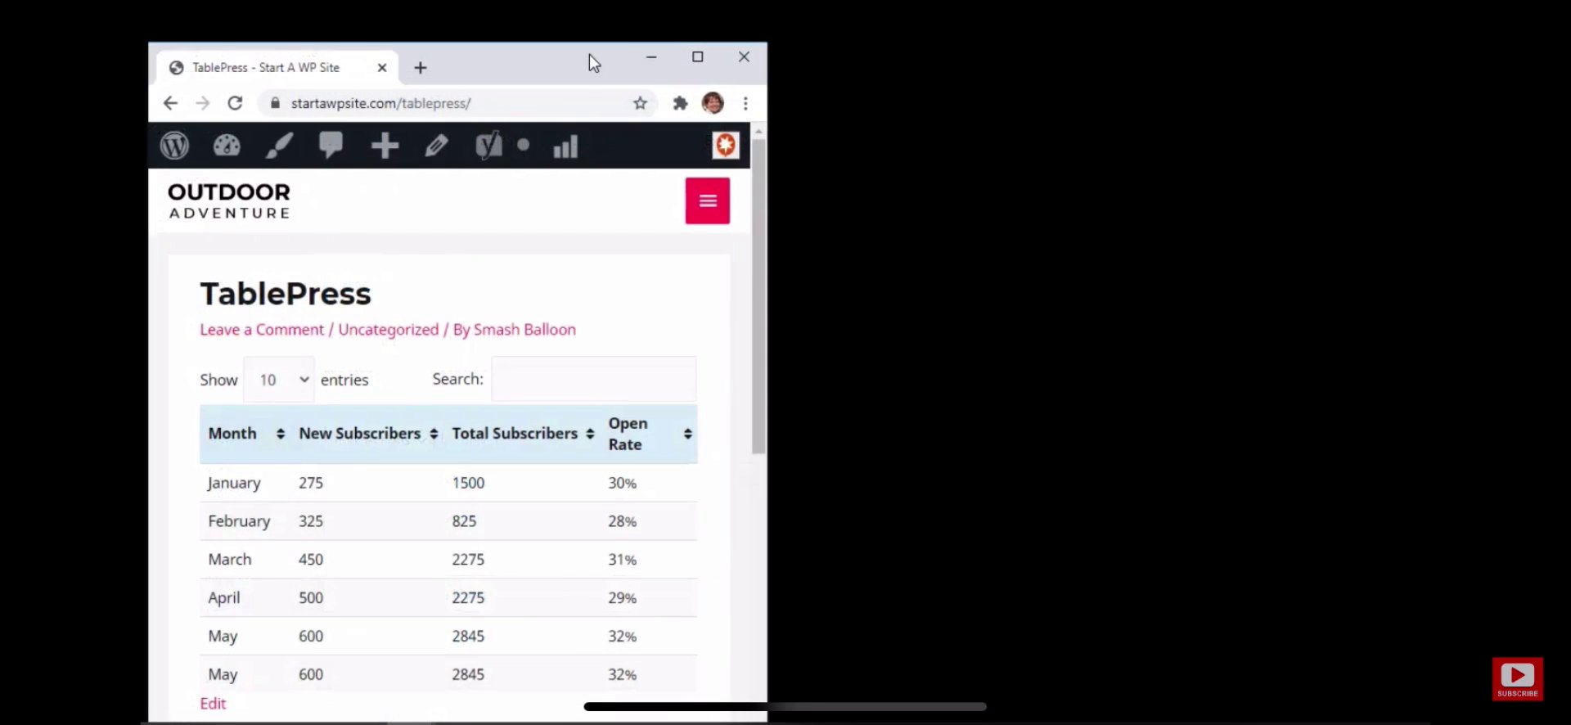
Step: Move the narrow browser window showing the live table higher on the screen to check the table's responsive layout
left_click_drag(589, 54, 621, 11)
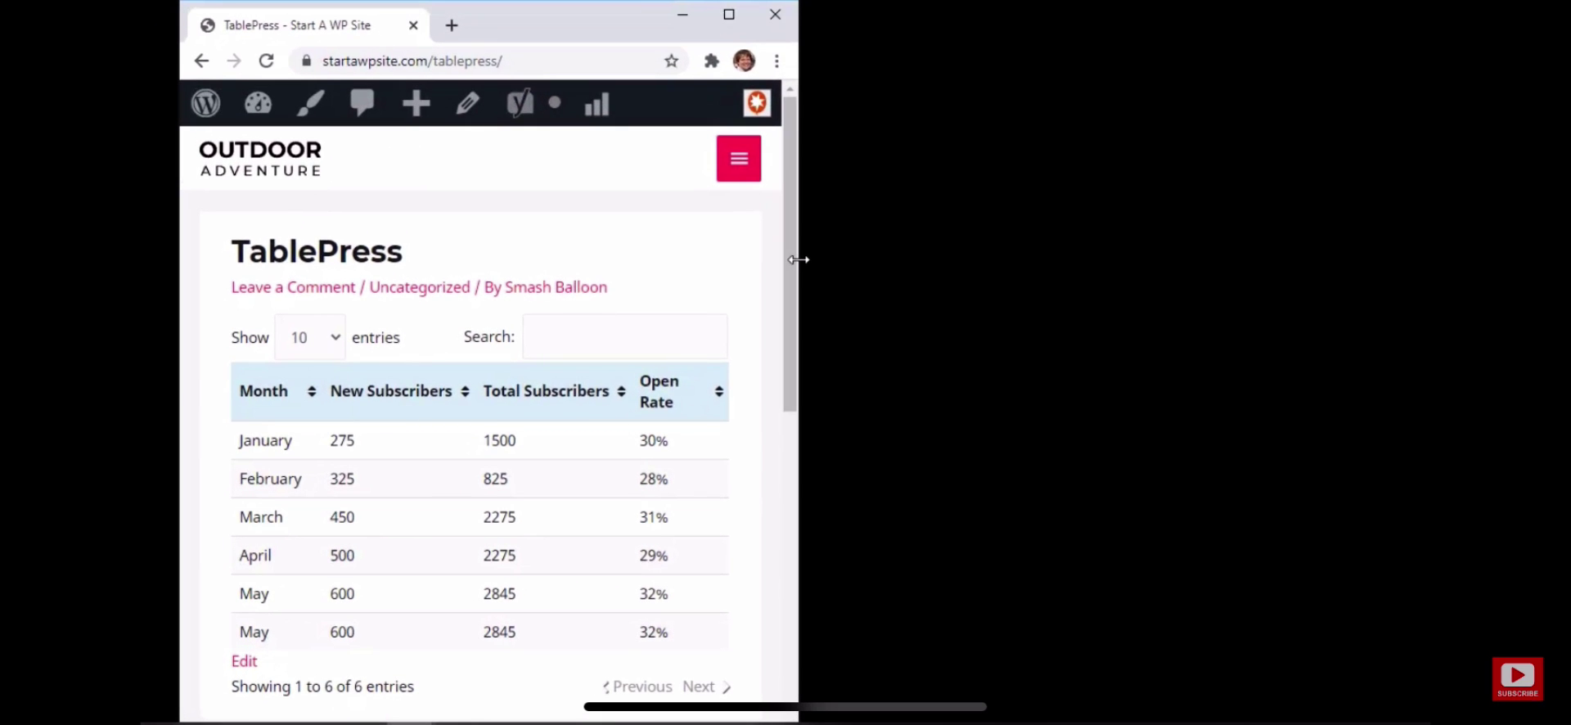